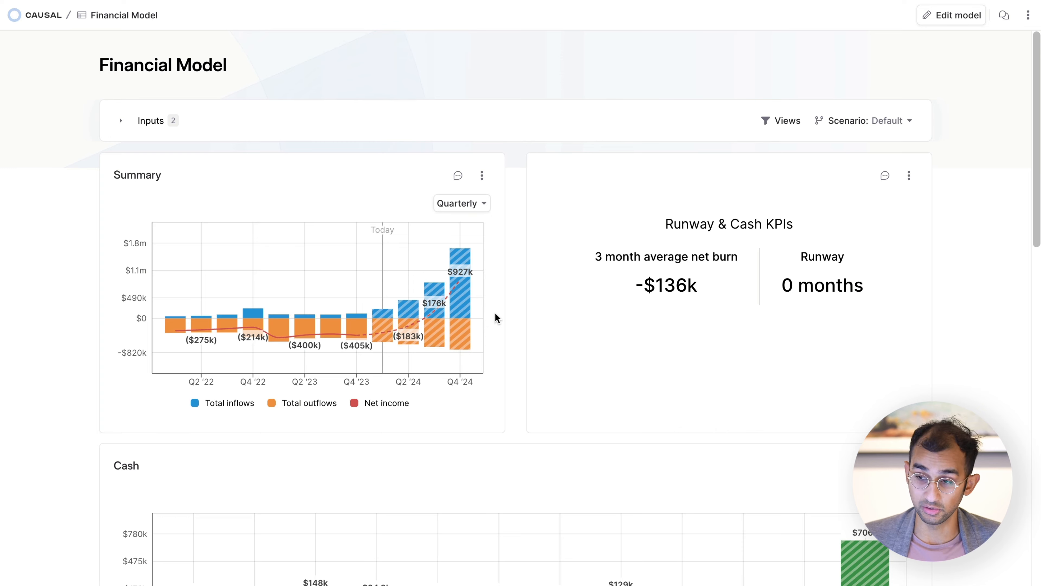
- Review the dashboard's summary and cash charts and its P&L tables, and open the financial model for editing
{"action": "scroll", "coordinate": [495, 313], "scroll_direction": "down", "scroll_amount": 6}
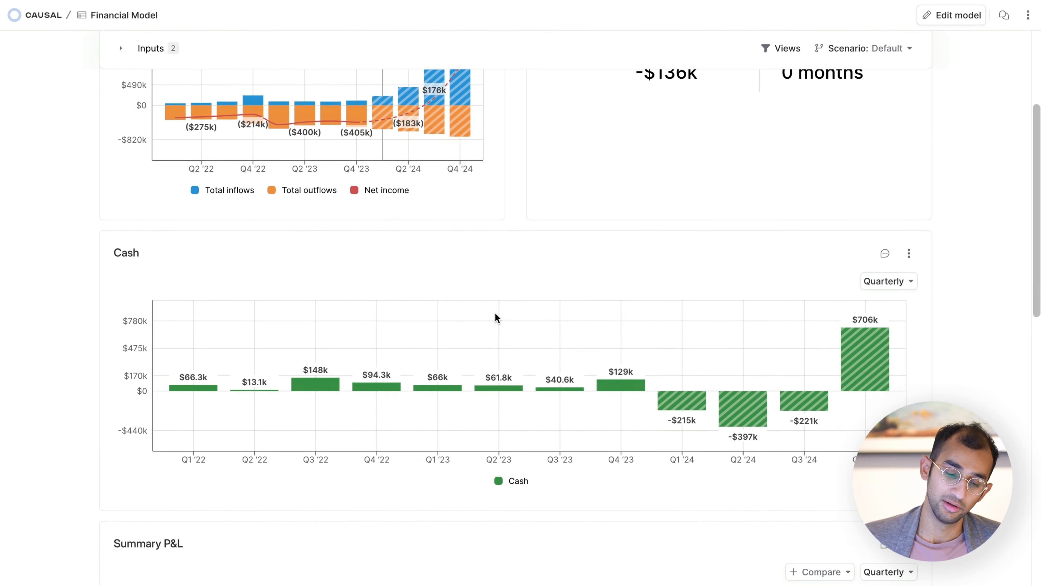
{"action": "scroll", "coordinate": [496, 312], "scroll_direction": "down", "scroll_amount": 6}
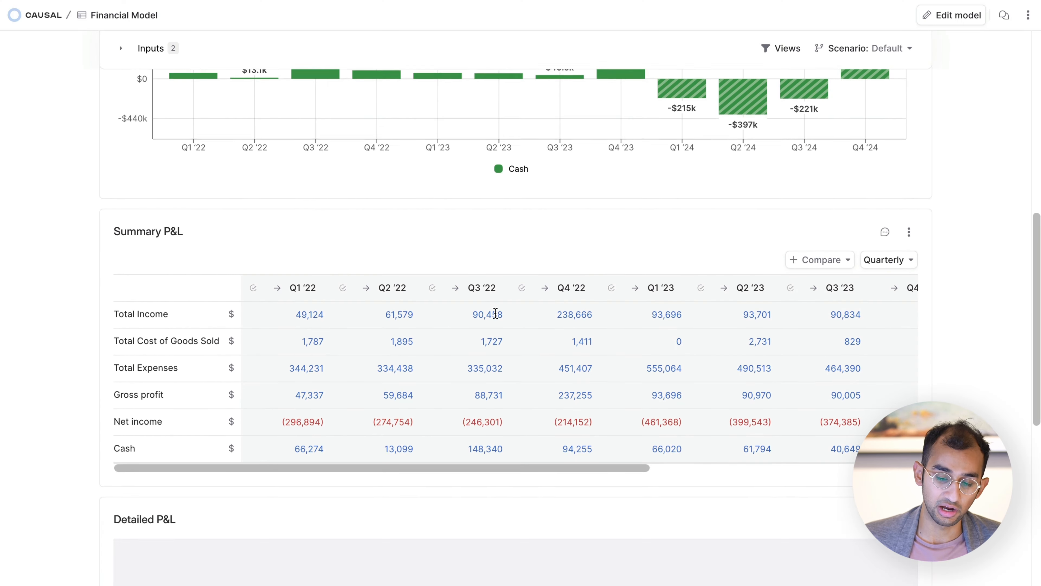
{"action": "scroll", "coordinate": [351, 391], "scroll_direction": "down", "scroll_amount": 8}
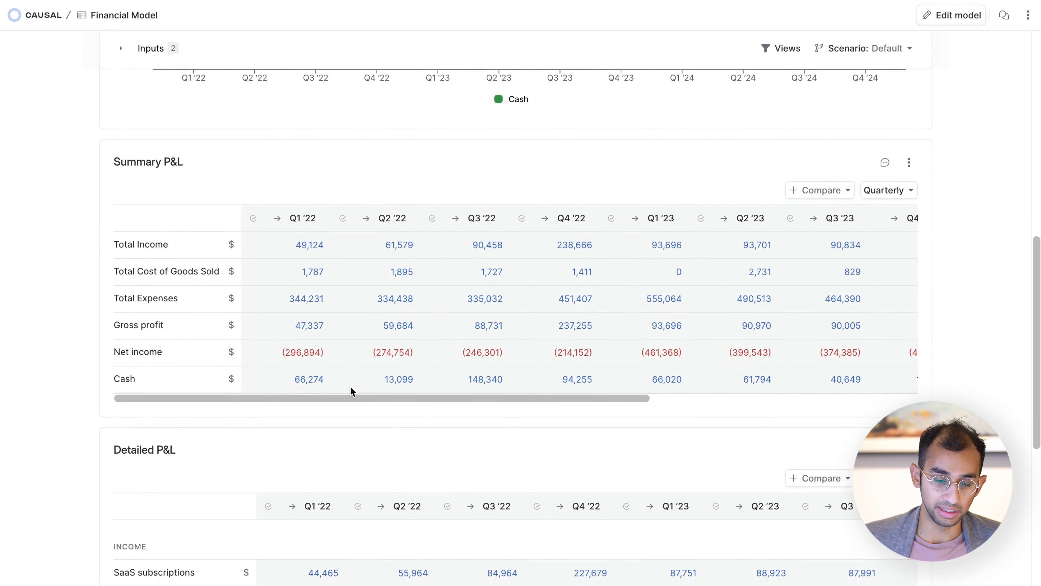
{"action": "scroll", "coordinate": [352, 392], "scroll_direction": "down", "scroll_amount": 2}
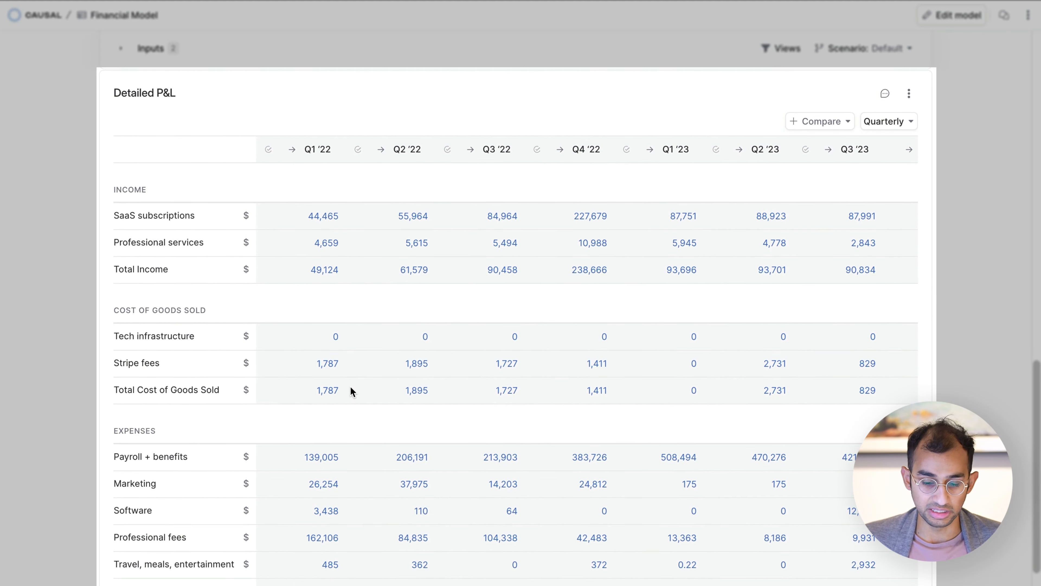
{"action": "scroll", "coordinate": [352, 392], "scroll_direction": "down", "scroll_amount": 5}
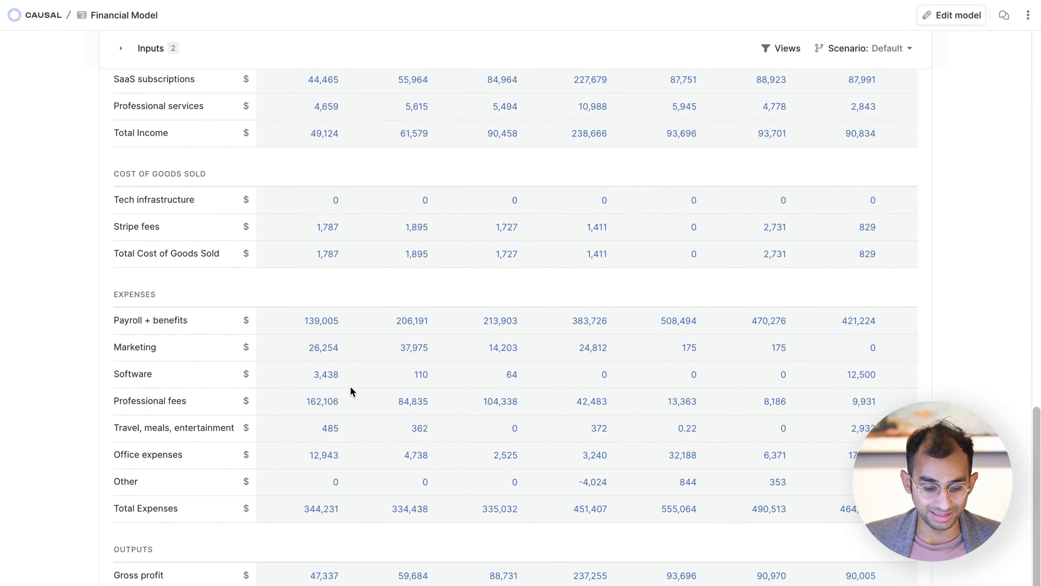
{"action": "scroll", "coordinate": [351, 391], "scroll_direction": "down", "scroll_amount": 1}
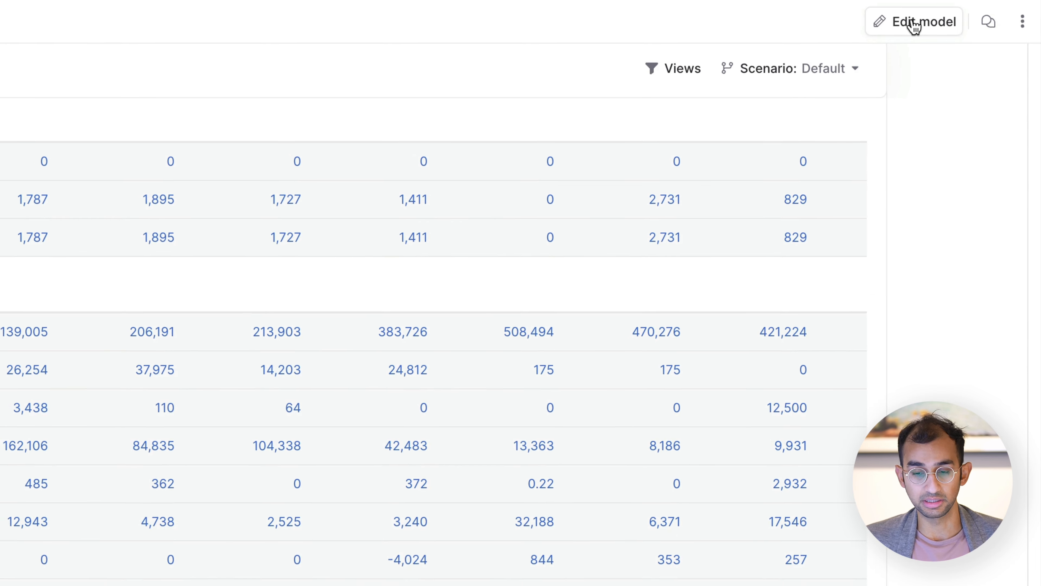
{"action": "left_click", "coordinate": [912, 23]}
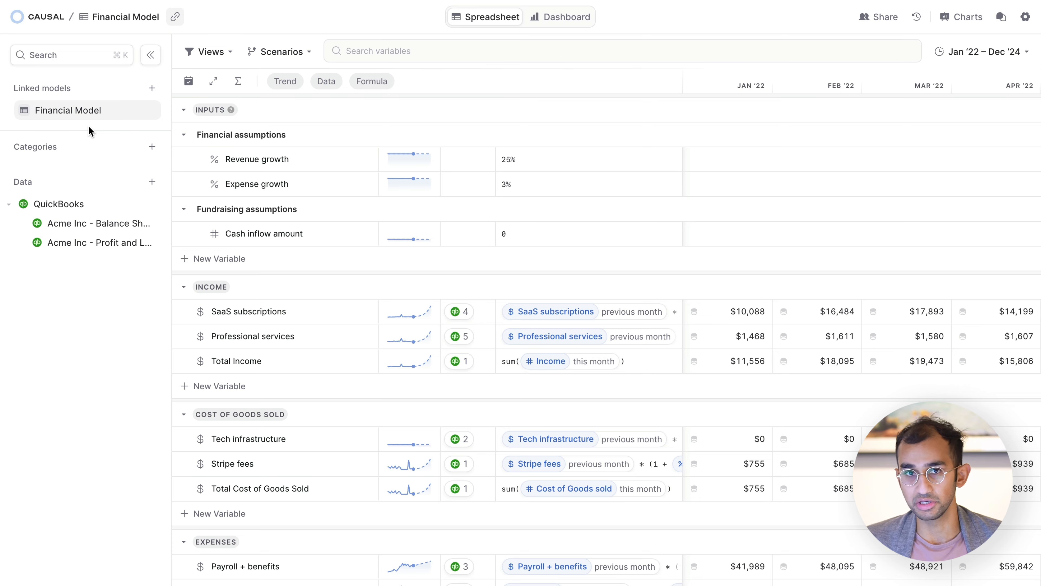
- Examine the model's variables from the Inputs section through Income, Cost of Goods Sold and Expenses to Outputs
{"action": "mouse_move", "coordinate": [318, 118]}
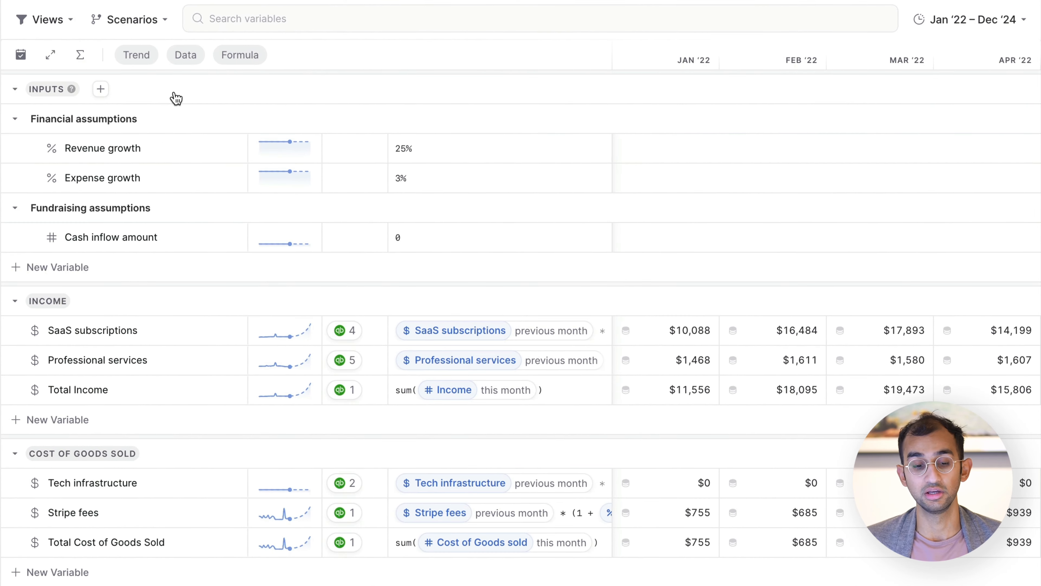
{"action": "left_click", "coordinate": [175, 94]}
{"action": "left_click", "coordinate": [177, 95]}
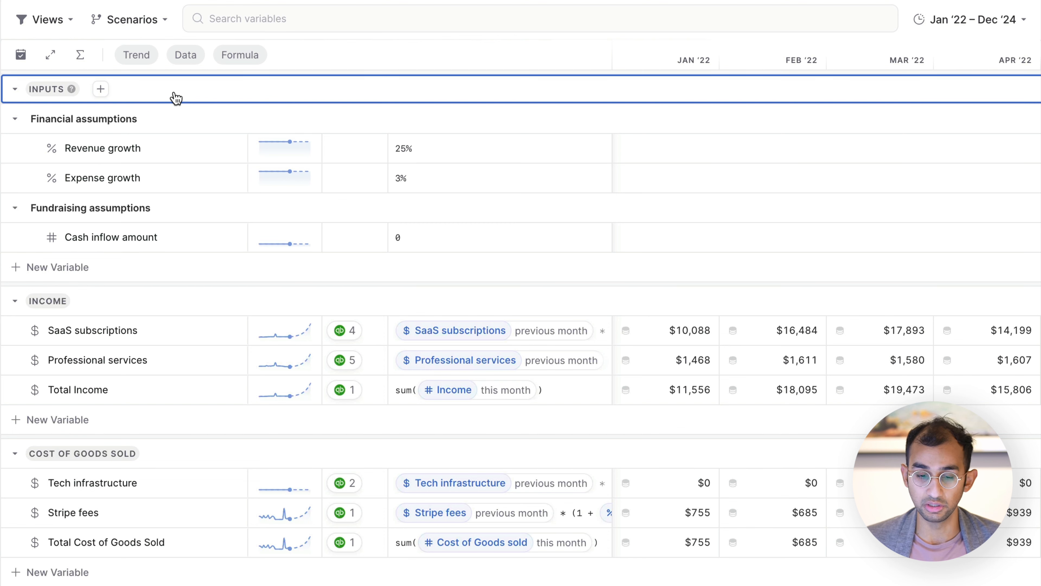
{"action": "scroll", "coordinate": [202, 295], "scroll_direction": "down", "scroll_amount": 5}
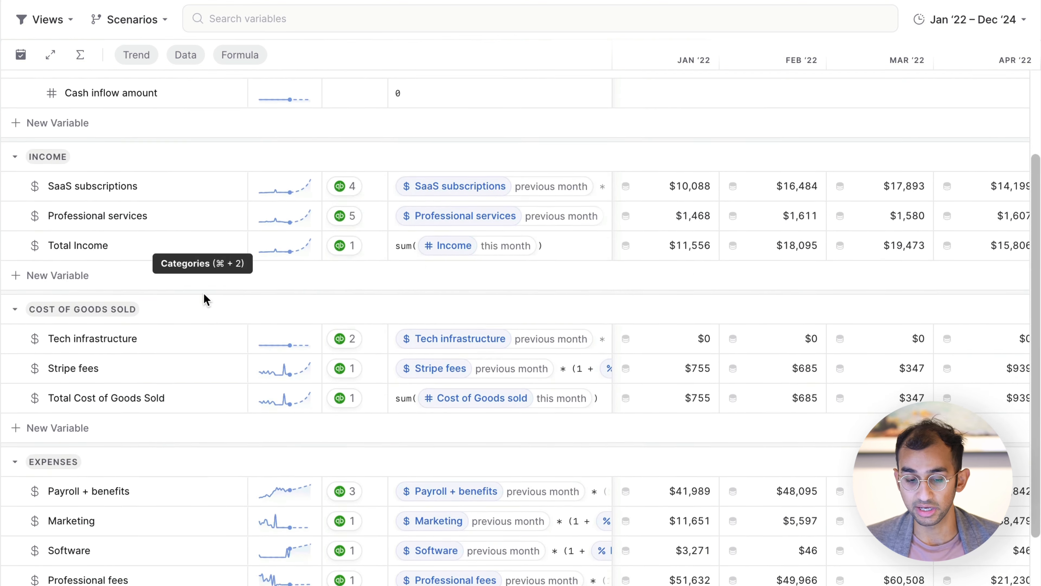
{"action": "scroll", "coordinate": [216, 135], "scroll_direction": "down", "scroll_amount": 3}
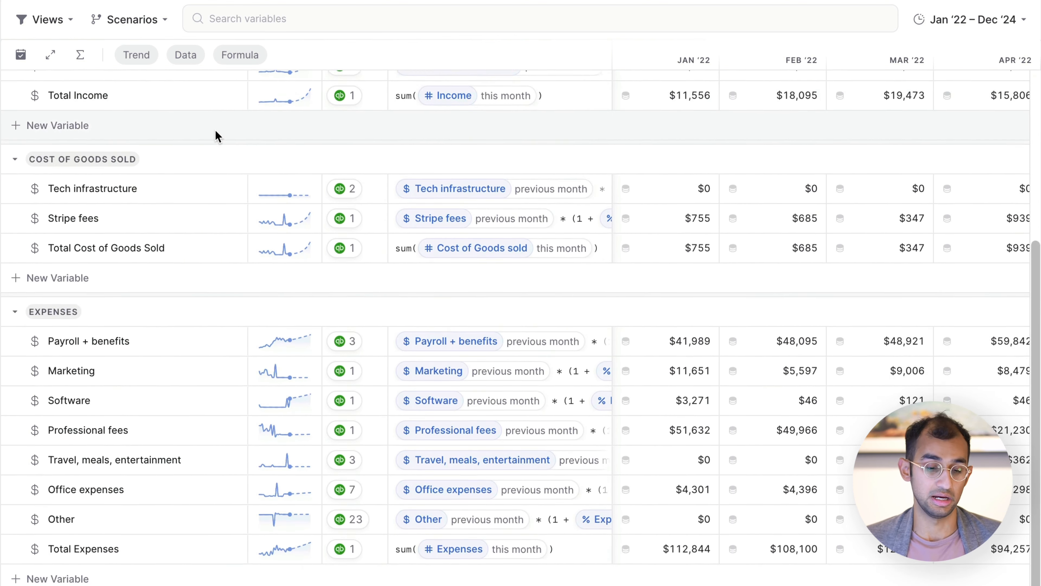
{"action": "scroll", "coordinate": [186, 304], "scroll_direction": "down", "scroll_amount": 4}
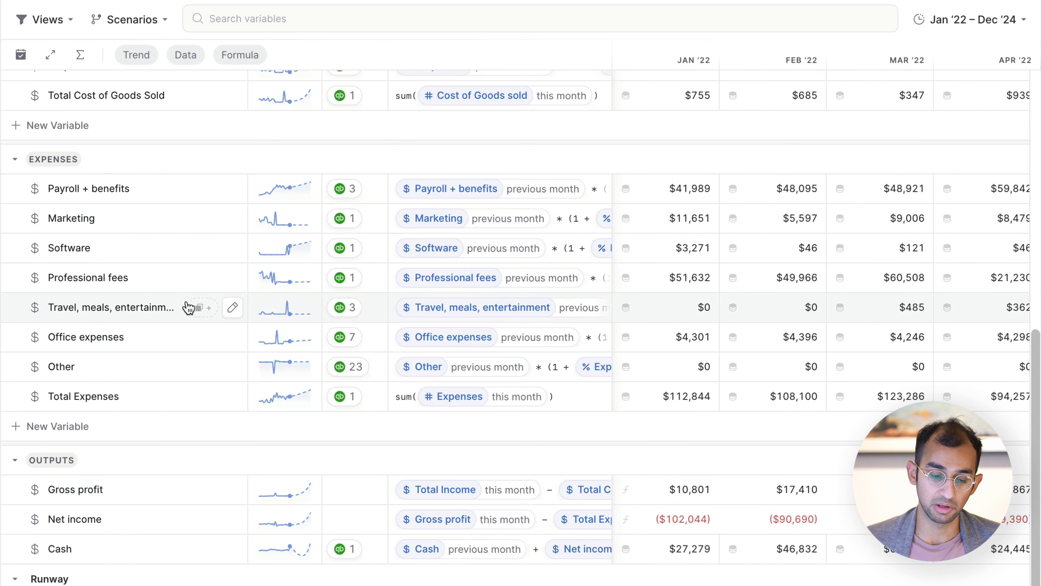
{"action": "scroll", "coordinate": [150, 462], "scroll_direction": "down", "scroll_amount": 1}
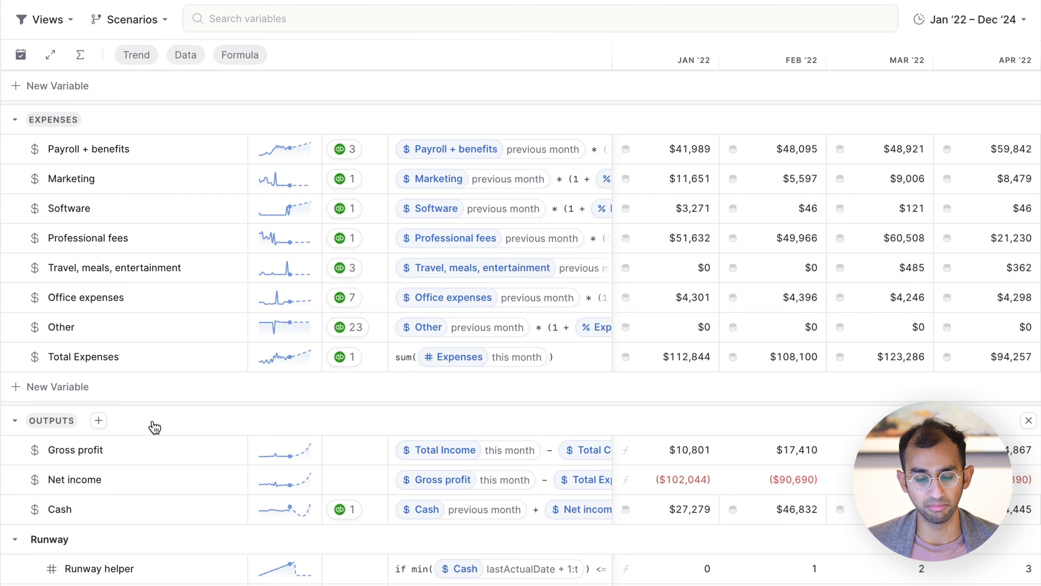
{"action": "scroll", "coordinate": [154, 427], "scroll_direction": "up", "scroll_amount": 10}
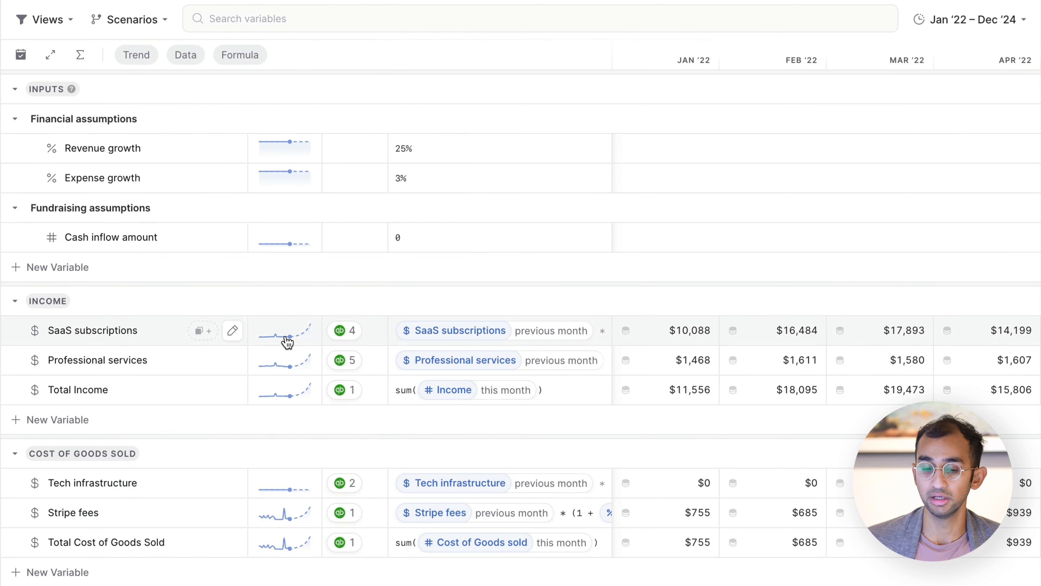
- Inspect the trend, connected QuickBooks items and formula of the SaaS subscriptions variable
{"action": "left_click", "coordinate": [287, 340]}
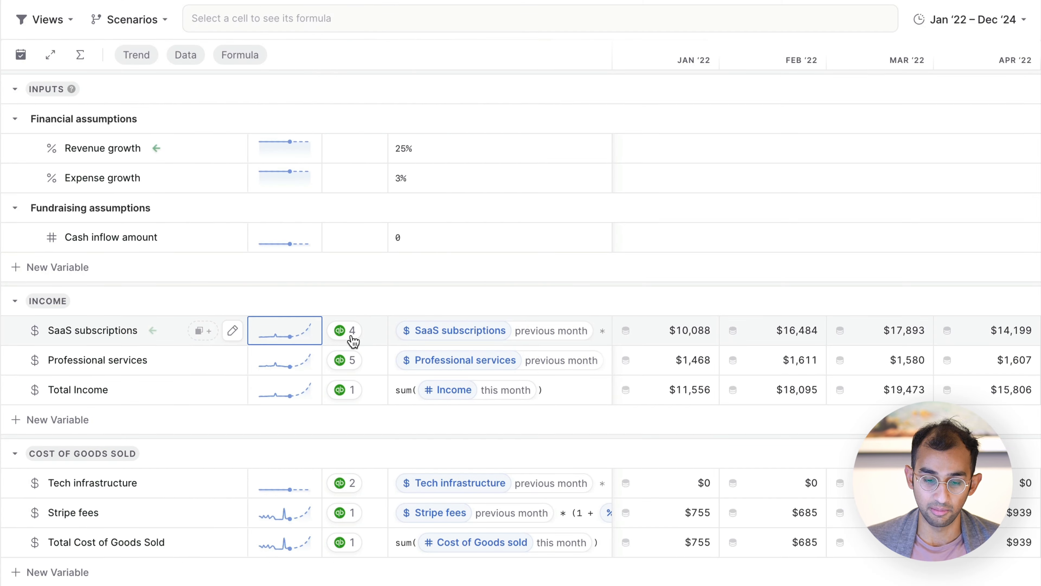
{"action": "left_click", "coordinate": [351, 338]}
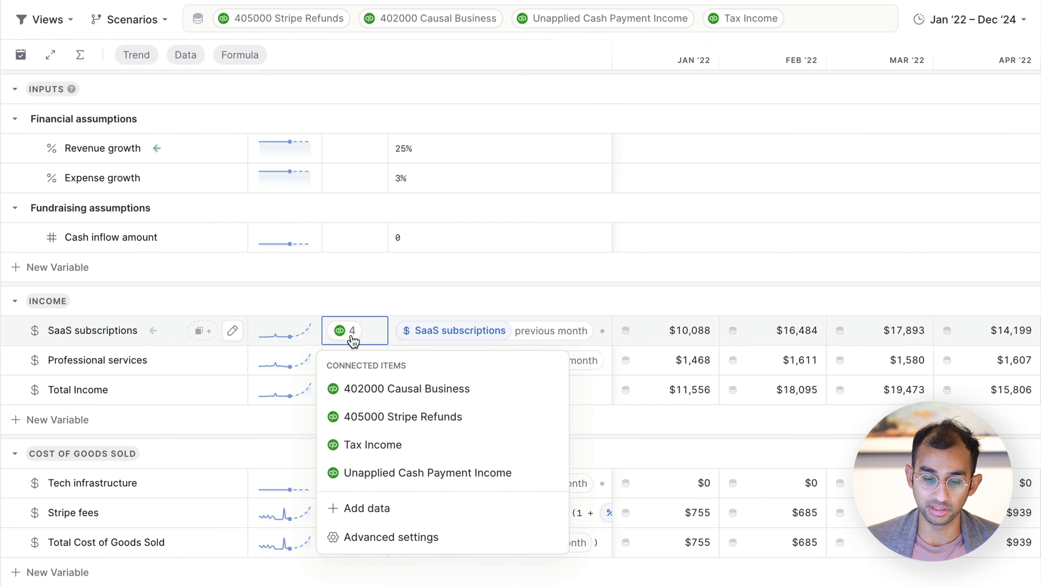
{"action": "left_click", "coordinate": [352, 339]}
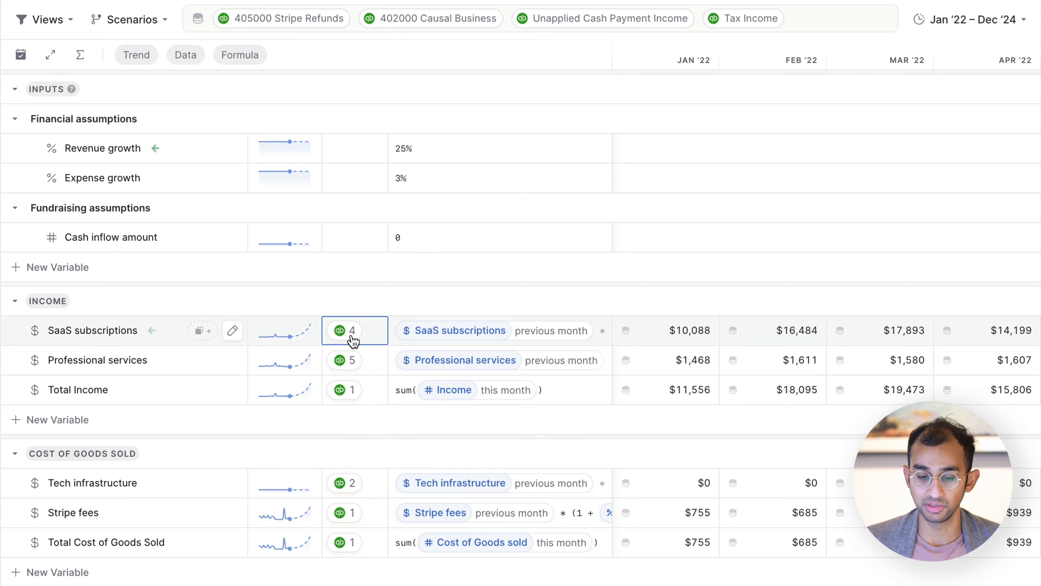
{"action": "left_click", "coordinate": [471, 334]}
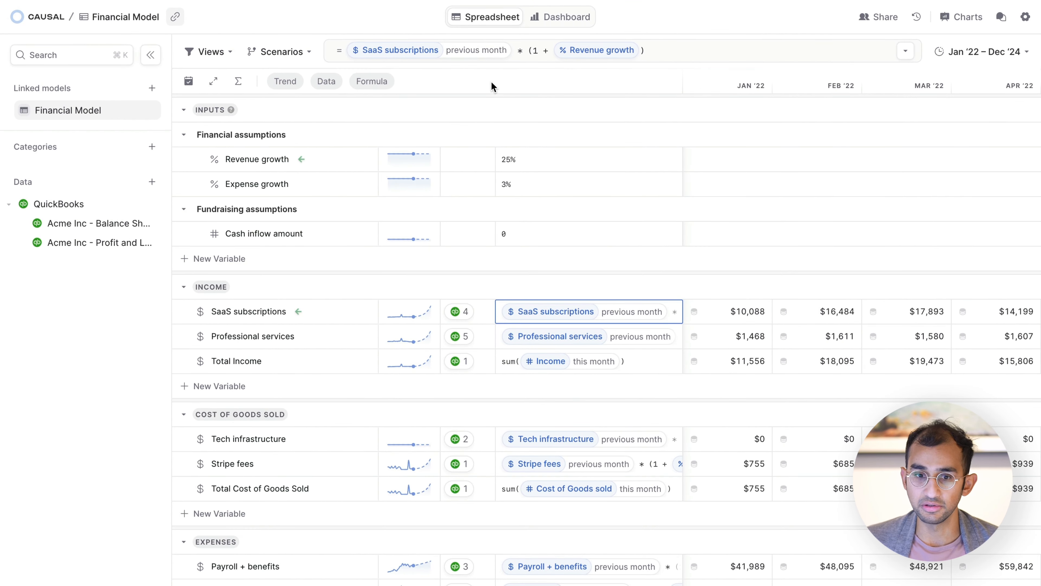
{"action": "left_click", "coordinate": [485, 78]}
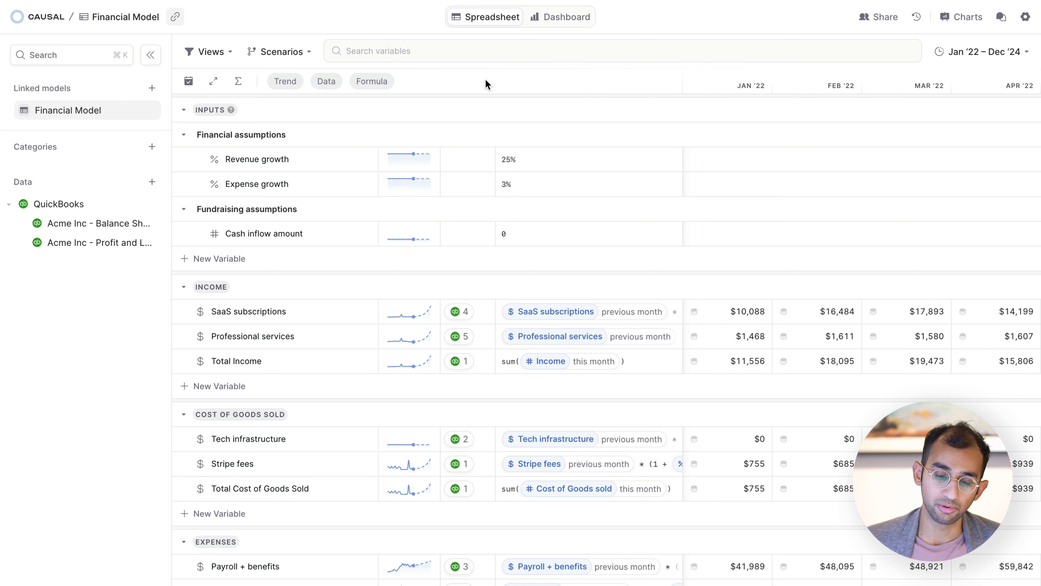
- Remove the Employer's NI contributions item from the connected QuickBooks data of the Other expense variable
{"action": "scroll", "coordinate": [428, 365], "scroll_direction": "down", "scroll_amount": 5}
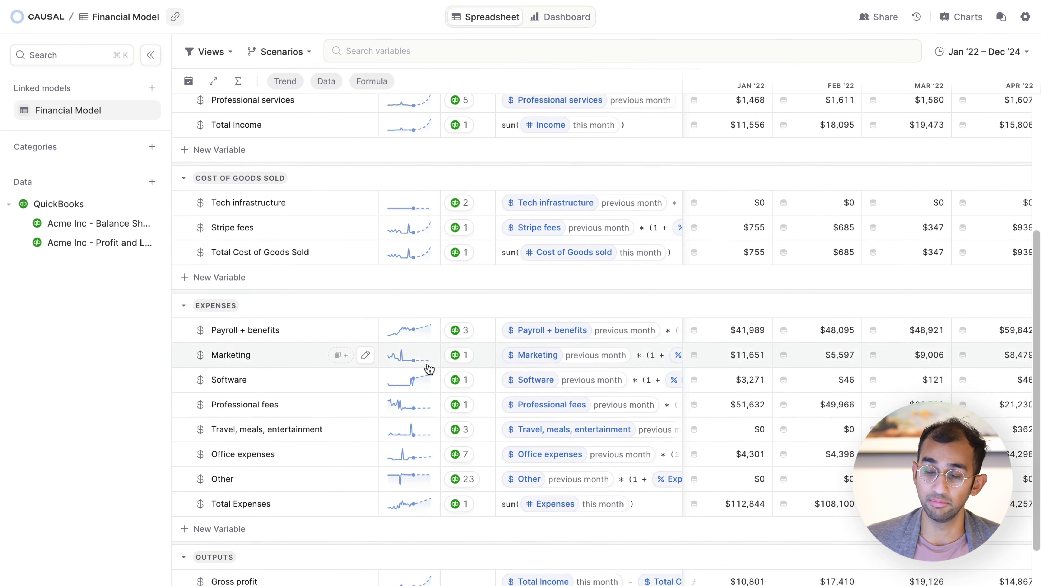
{"action": "scroll", "coordinate": [428, 368], "scroll_direction": "down", "scroll_amount": 4}
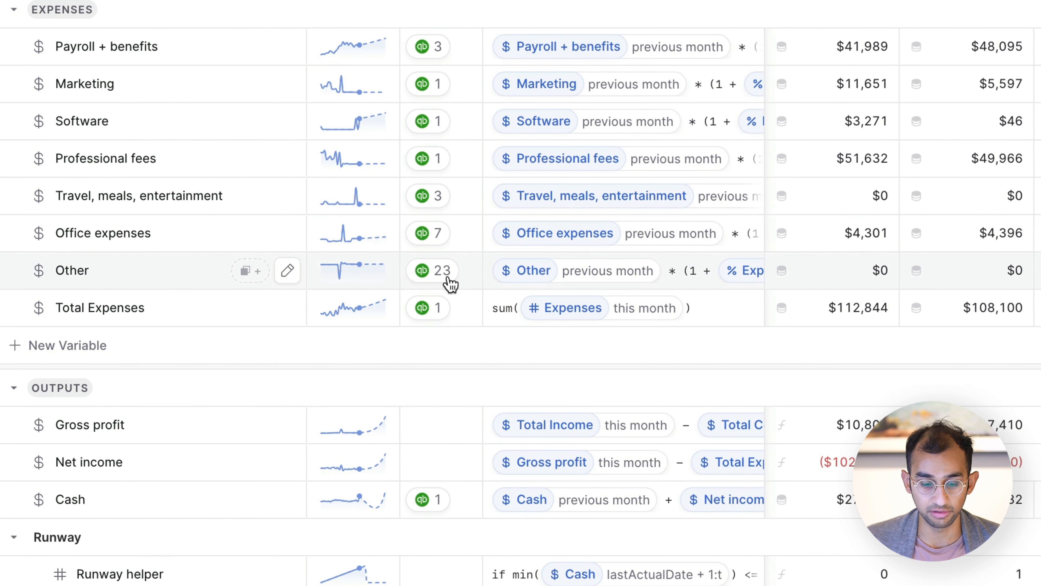
{"action": "left_click", "coordinate": [448, 279]}
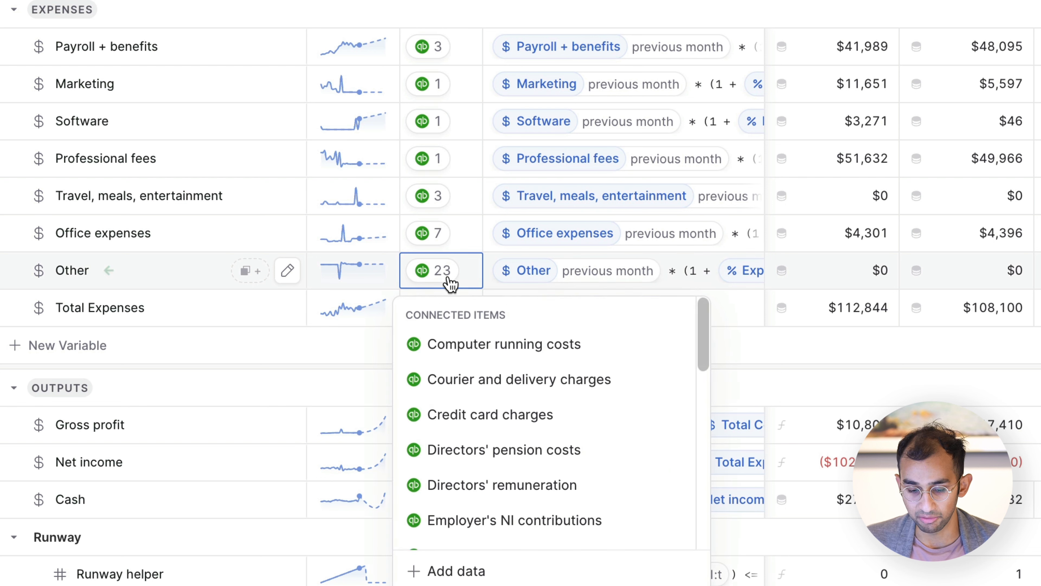
{"action": "scroll", "coordinate": [484, 351], "scroll_direction": "down", "scroll_amount": 6}
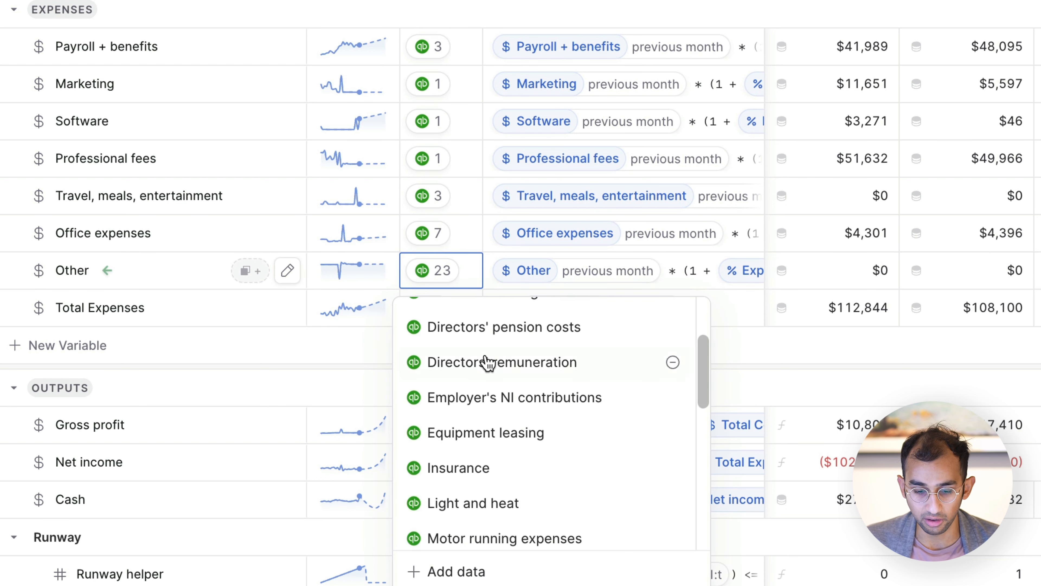
{"action": "scroll", "coordinate": [487, 362], "scroll_direction": "down", "scroll_amount": 7}
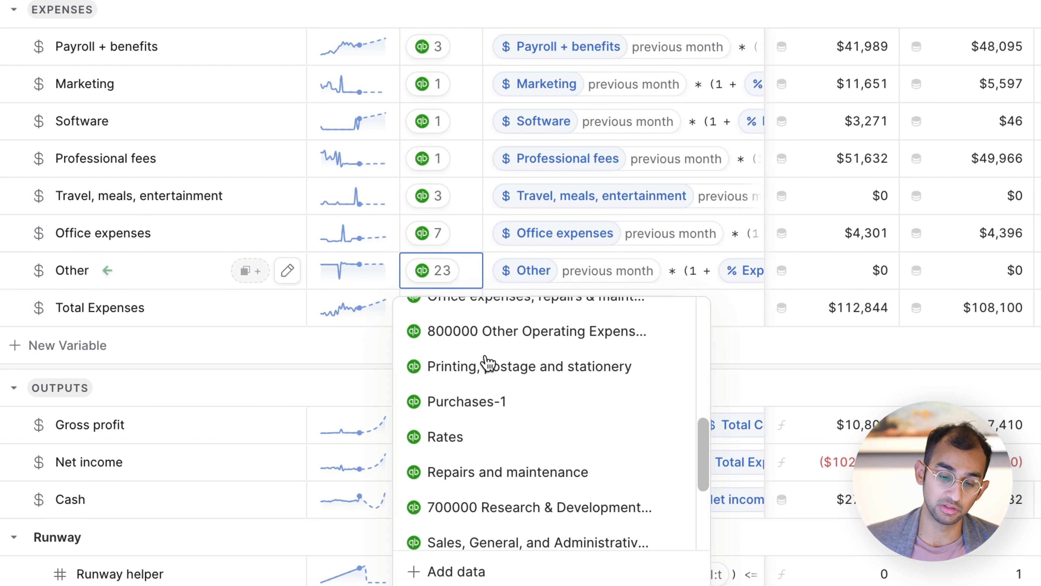
{"action": "scroll", "coordinate": [488, 363], "scroll_direction": "down", "scroll_amount": 2}
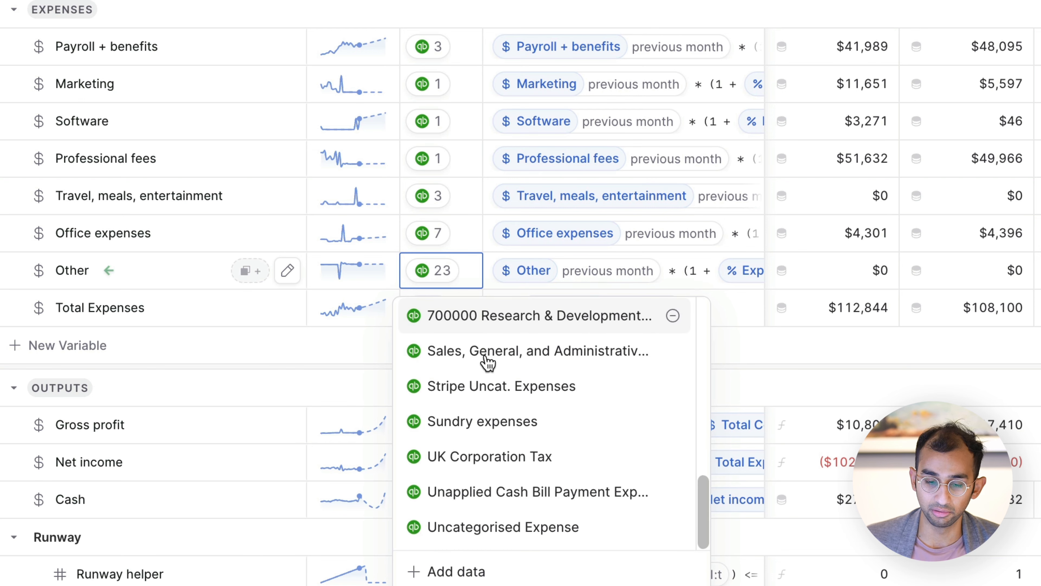
{"action": "scroll", "coordinate": [487, 362], "scroll_direction": "up", "scroll_amount": 10}
{"action": "scroll", "coordinate": [488, 362], "scroll_direction": "up", "scroll_amount": 3}
{"action": "scroll", "coordinate": [486, 361], "scroll_direction": "down", "scroll_amount": 3}
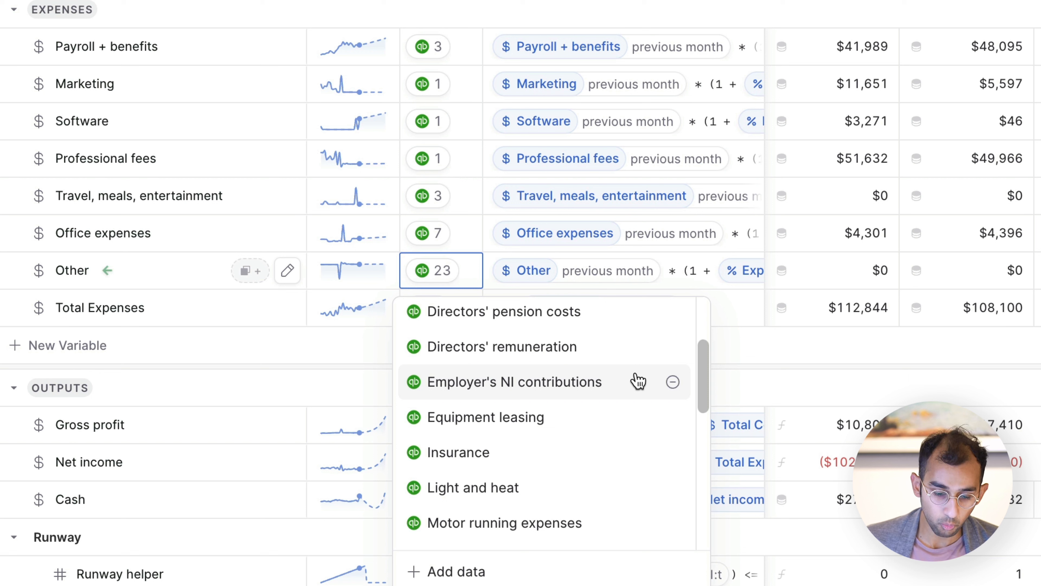
{"action": "left_click", "coordinate": [673, 382]}
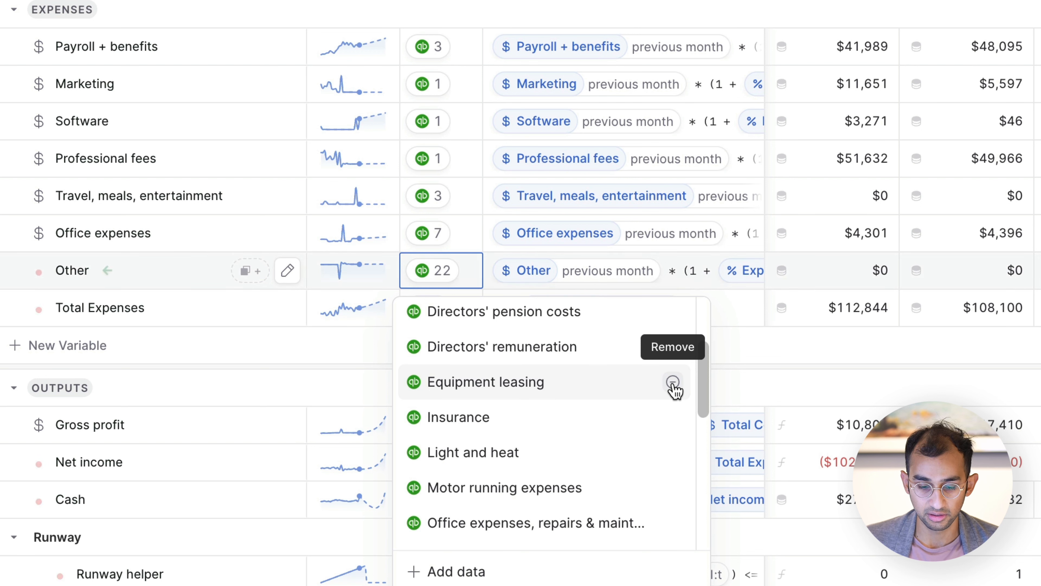
{"action": "left_click", "coordinate": [434, 272]}
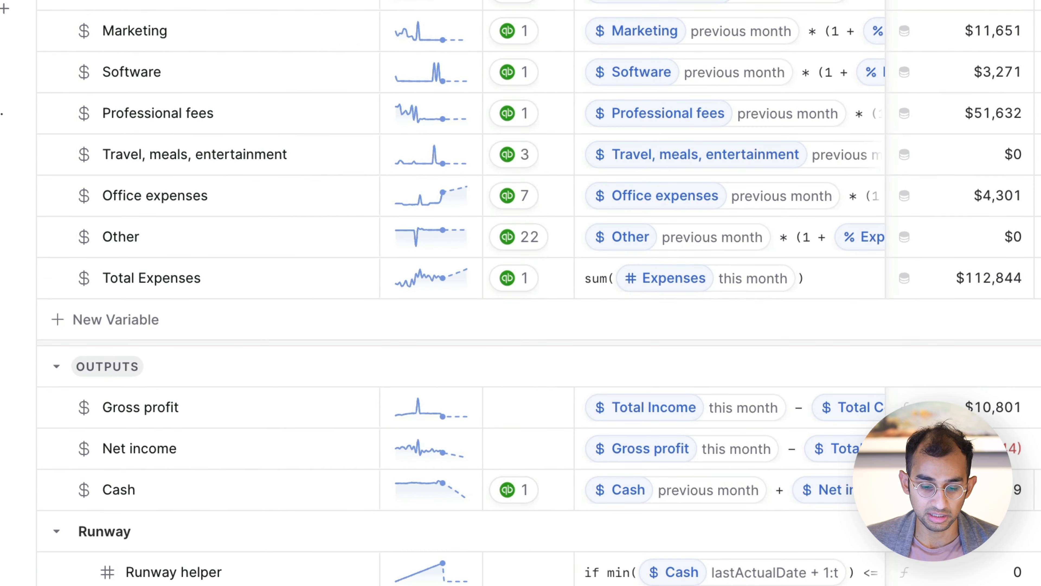
- Create a new variable named "Employers NI contributions" in the Expenses section
{"action": "left_click", "coordinate": [139, 322]}
{"action": "type", "text": "Empl"}
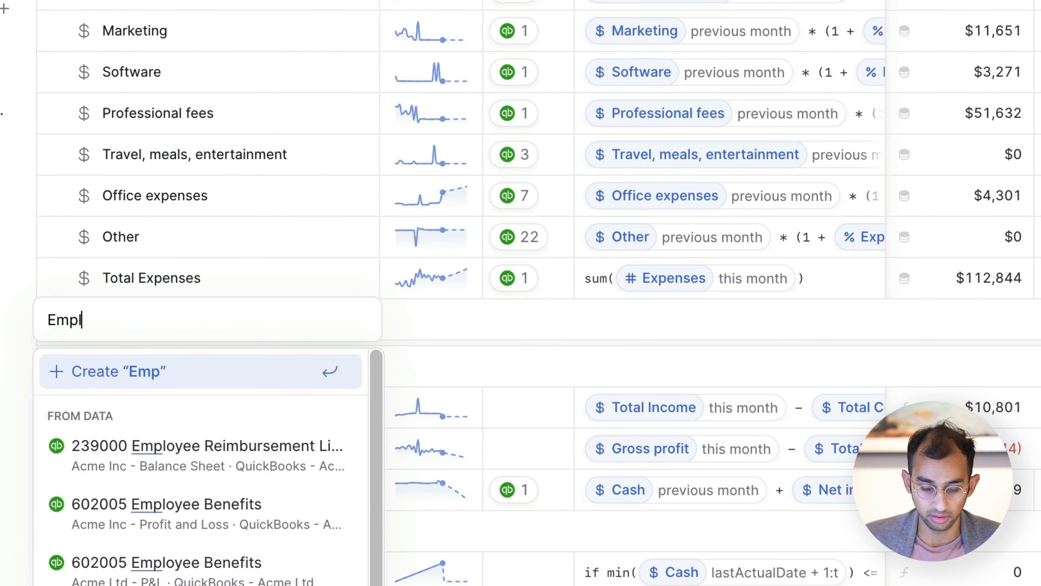
{"action": "type", "text": "oyers NI contribution"}
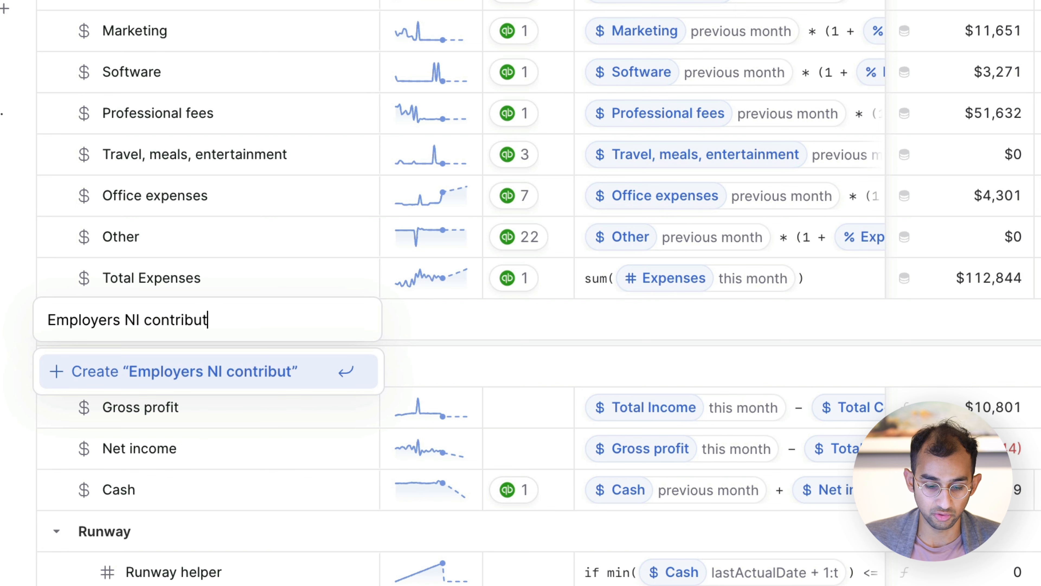
{"action": "type", "text": "s"}
{"action": "key", "text": "Return"}
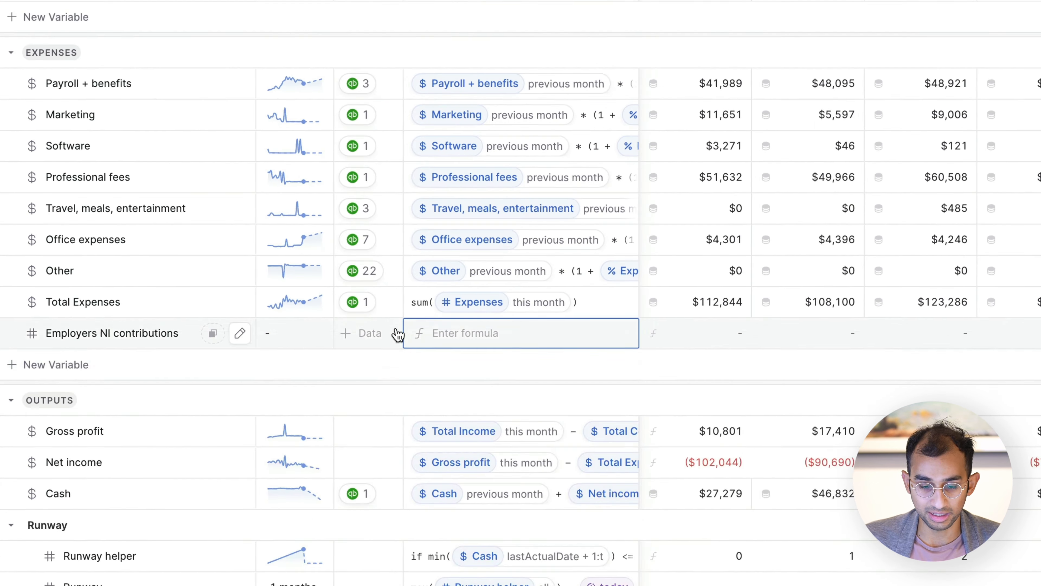
- Connect the Employers NI contributions variable to the Employer's NI contributions item from the Acme Inc - Profit and Loss data
{"action": "left_click", "coordinate": [369, 334]}
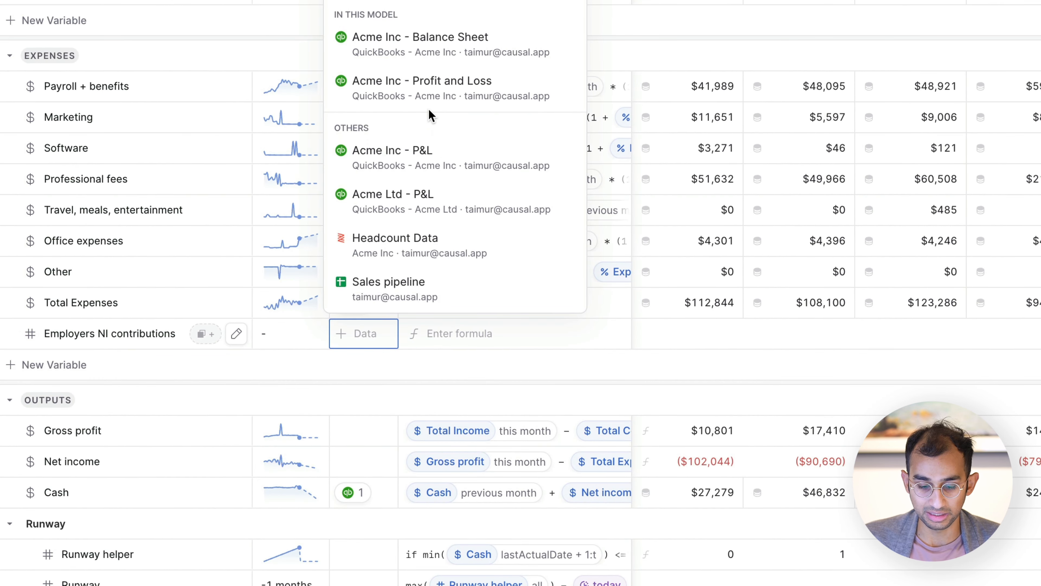
{"action": "left_click", "coordinate": [430, 102]}
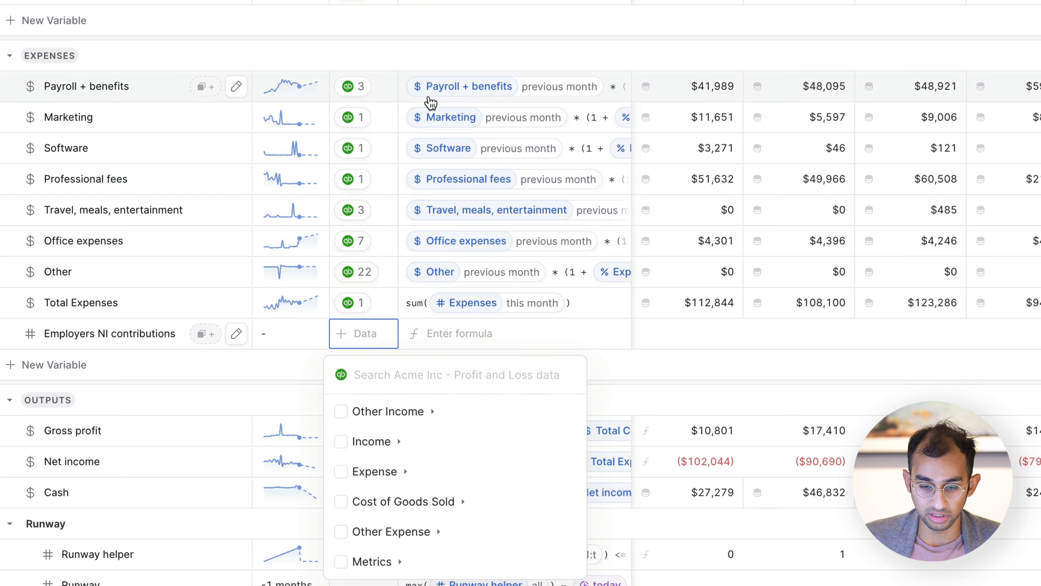
{"action": "type", "text": "employ"}
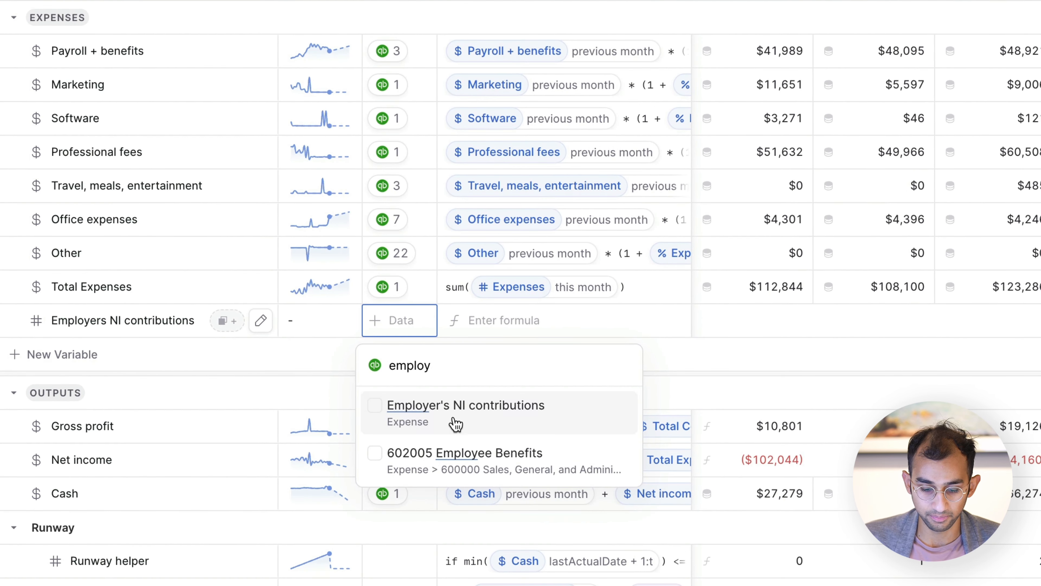
{"action": "left_click", "coordinate": [455, 424]}
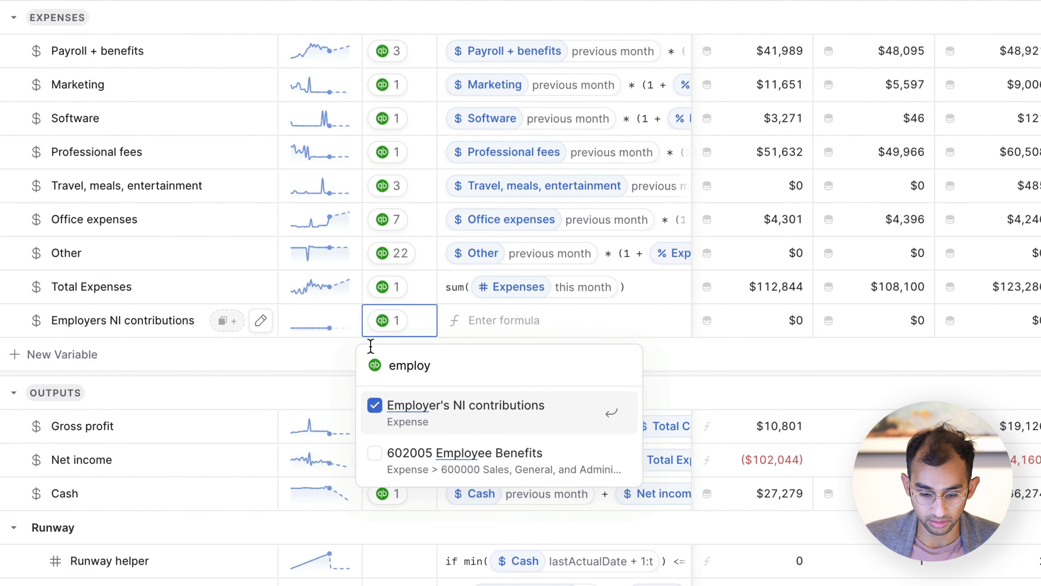
- Move the Employers NI contributions variable directly above Other in the Expenses section
{"action": "left_click", "coordinate": [144, 337]}
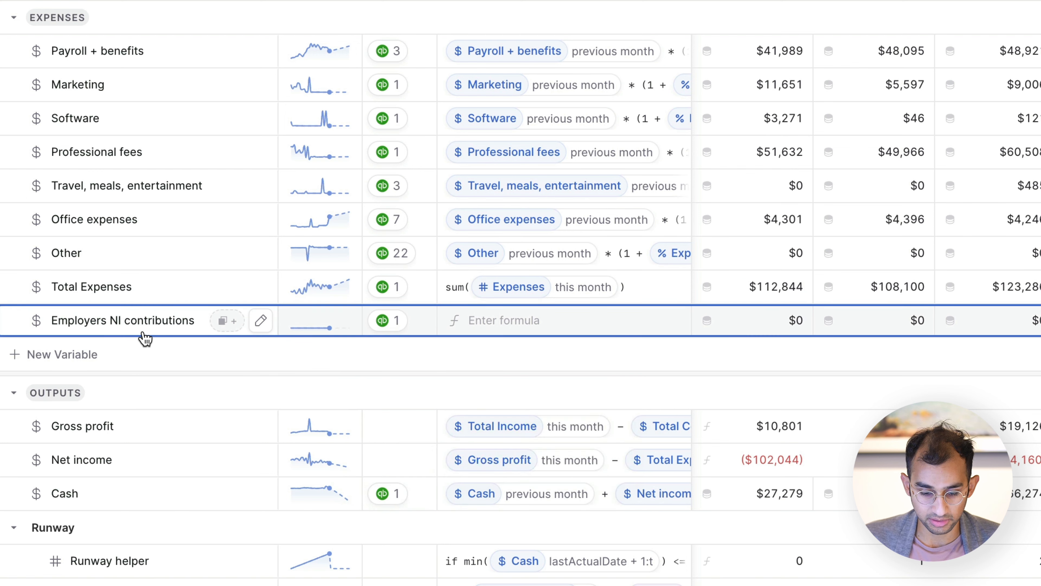
{"action": "left_click_drag", "start_coordinate": [114, 337], "coordinate": [112, 240]}
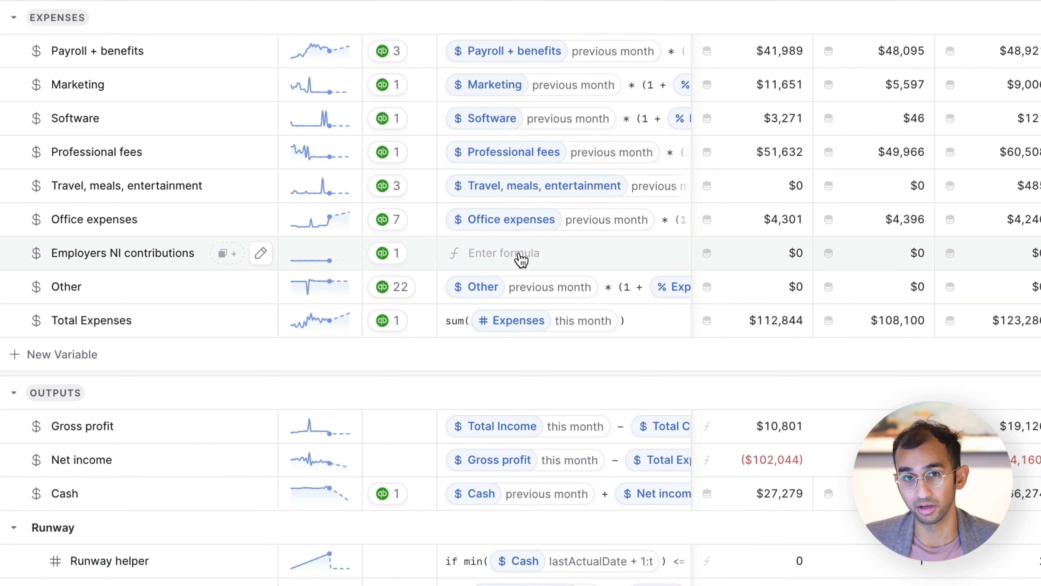
- Set the Employers NI contributions formula to its own previous month value * (1 + Expense growth)
{"action": "left_click", "coordinate": [519, 252]}
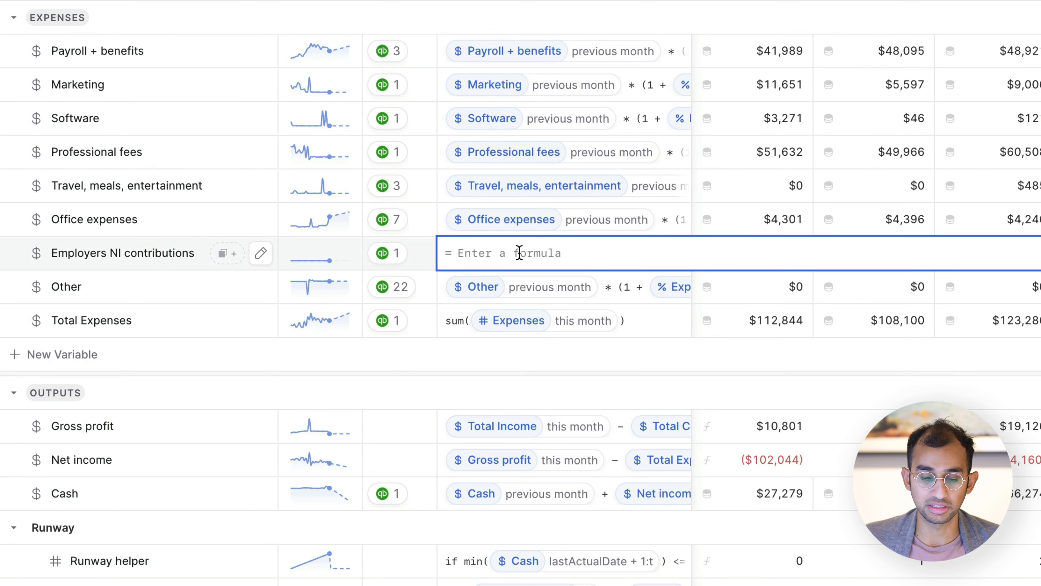
{"action": "scroll", "coordinate": [519, 255], "scroll_direction": "up", "scroll_amount": 8}
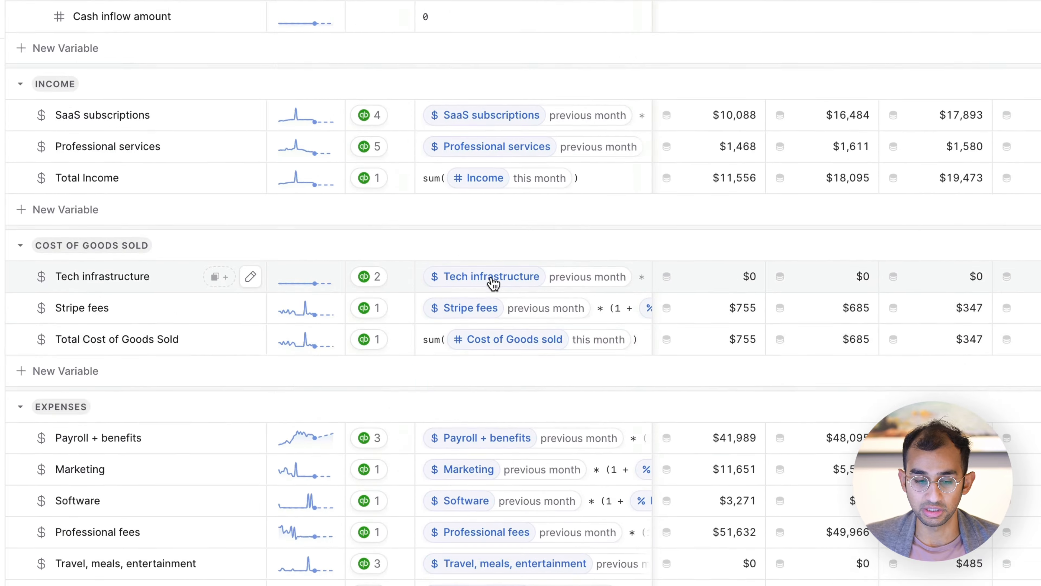
{"action": "scroll", "coordinate": [493, 283], "scroll_direction": "up", "scroll_amount": 4}
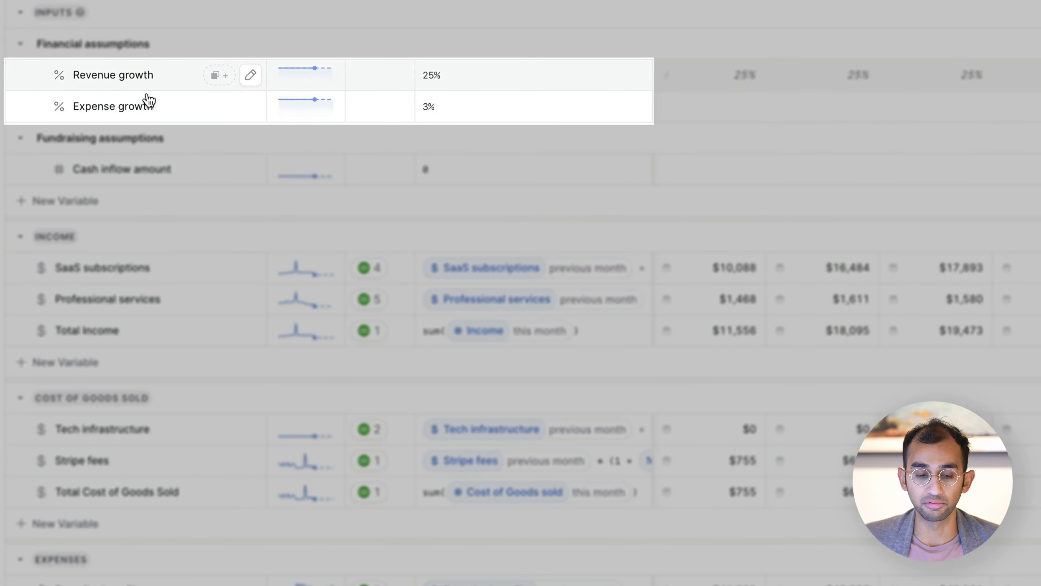
{"action": "scroll", "coordinate": [369, 232], "scroll_direction": "down", "scroll_amount": 10}
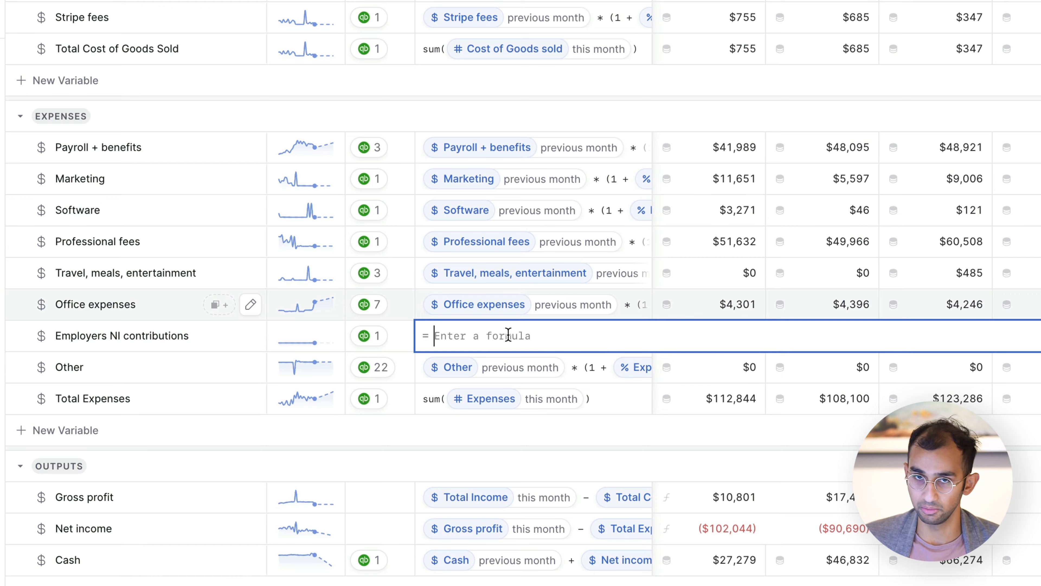
{"action": "type", "text": "p"}
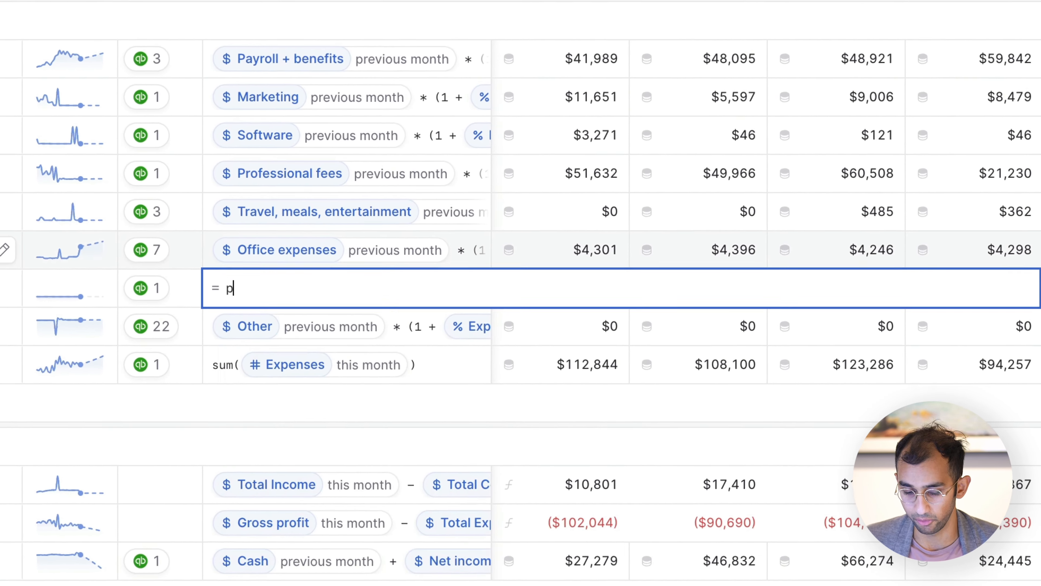
{"action": "type", "text": "rev"}
{"action": "key", "text": "Return"}
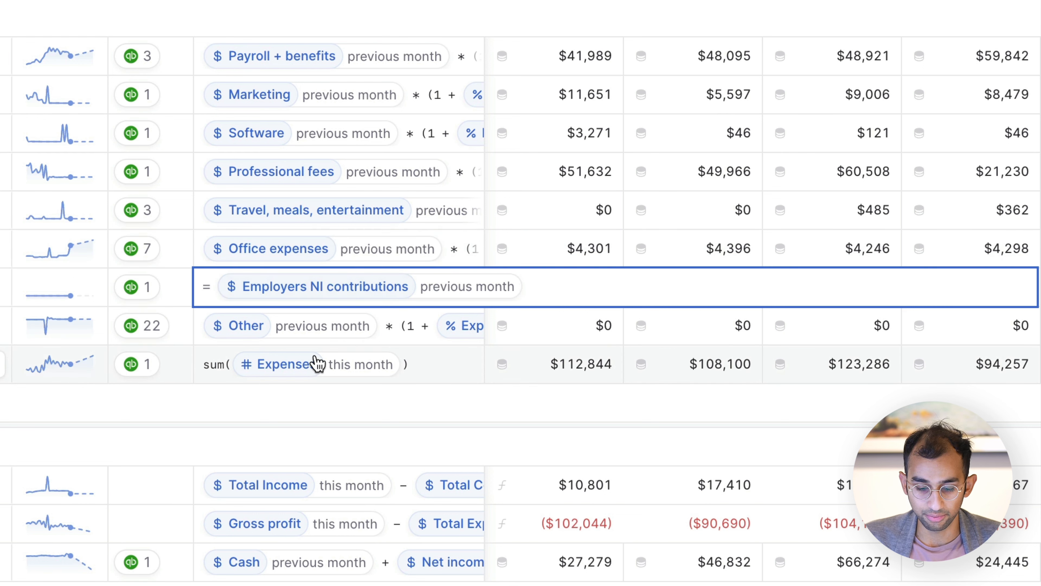
{"action": "type", "text": "* ("}
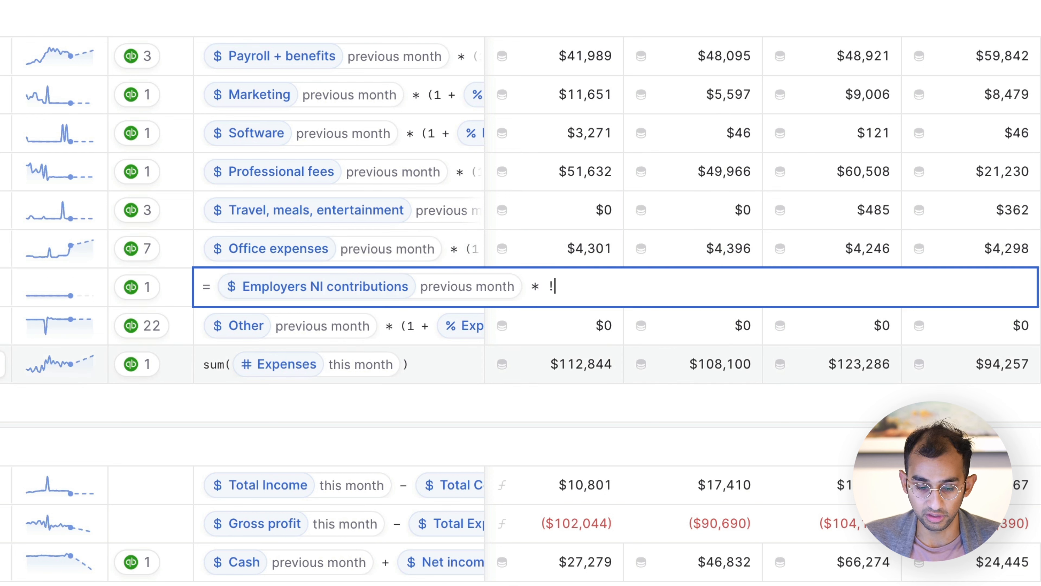
{"action": "key", "text": "BackSpace"}
{"action": "type", "text": "(1 + growth"}
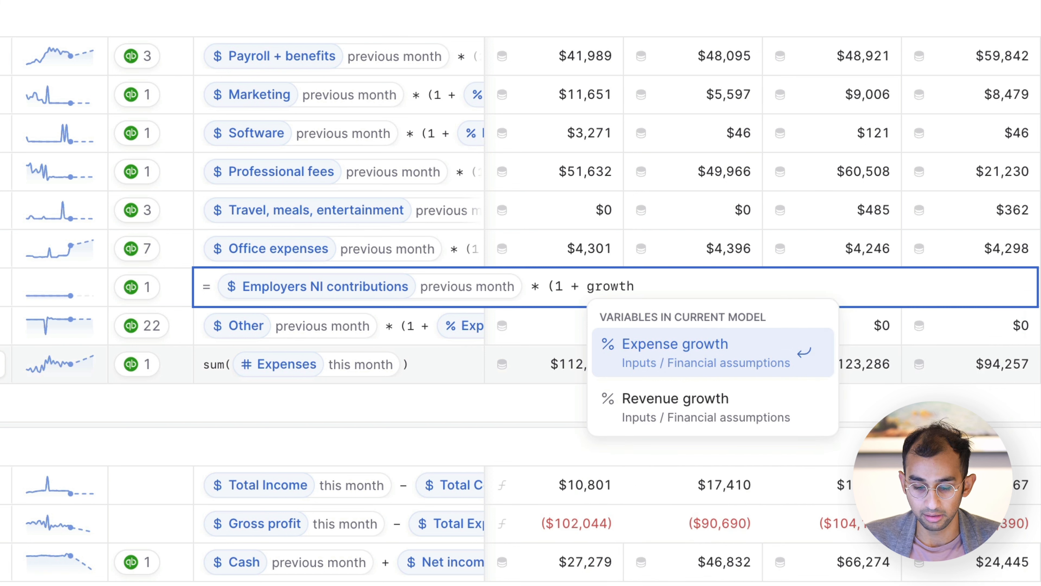
{"action": "key", "text": "Return"}
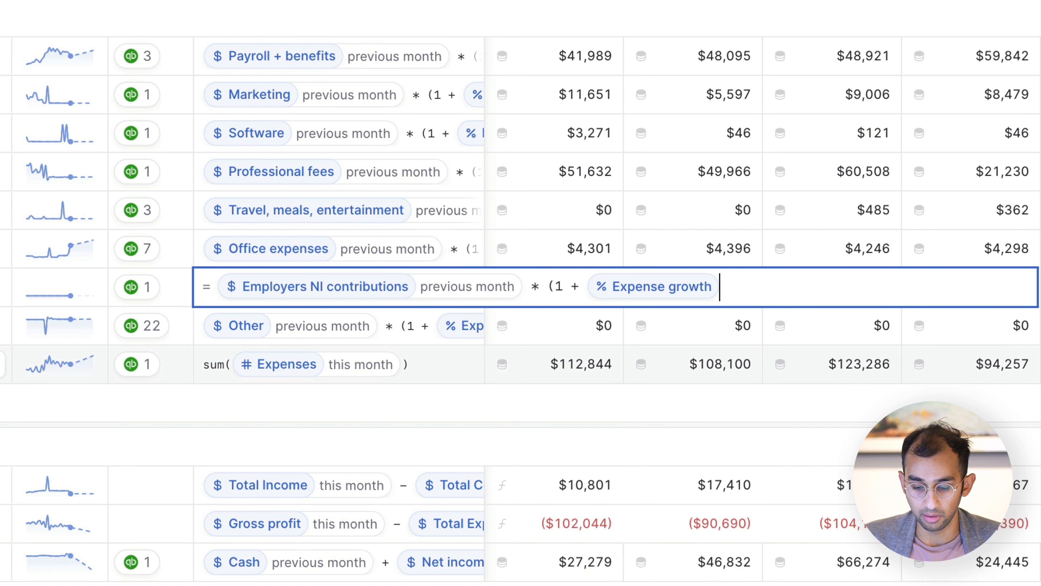
{"action": "type", "text": ")"}
{"action": "key", "text": "Return"}
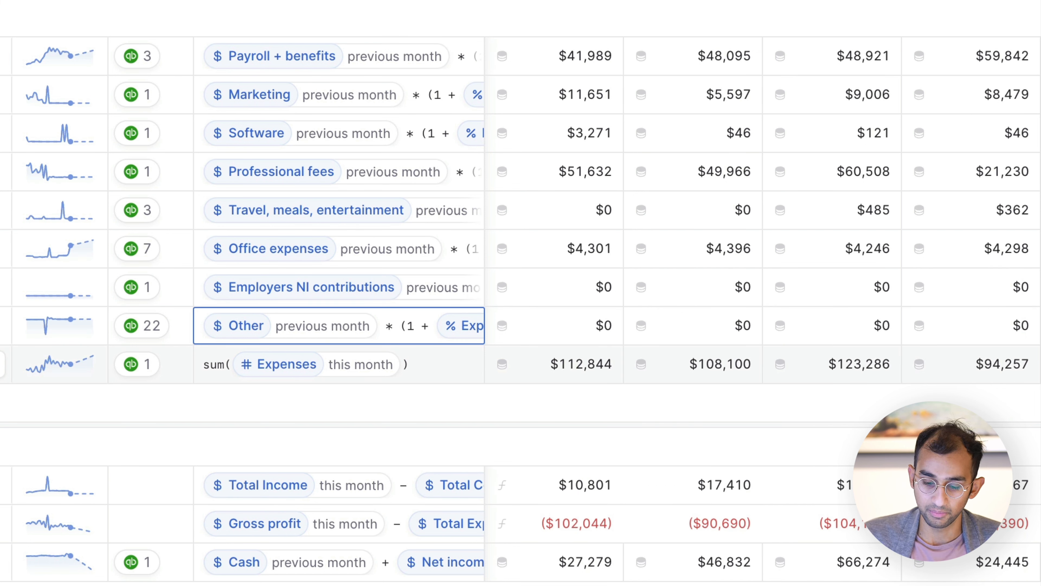
{"action": "scroll", "coordinate": [720, 296], "scroll_direction": "right", "scroll_amount": 10}
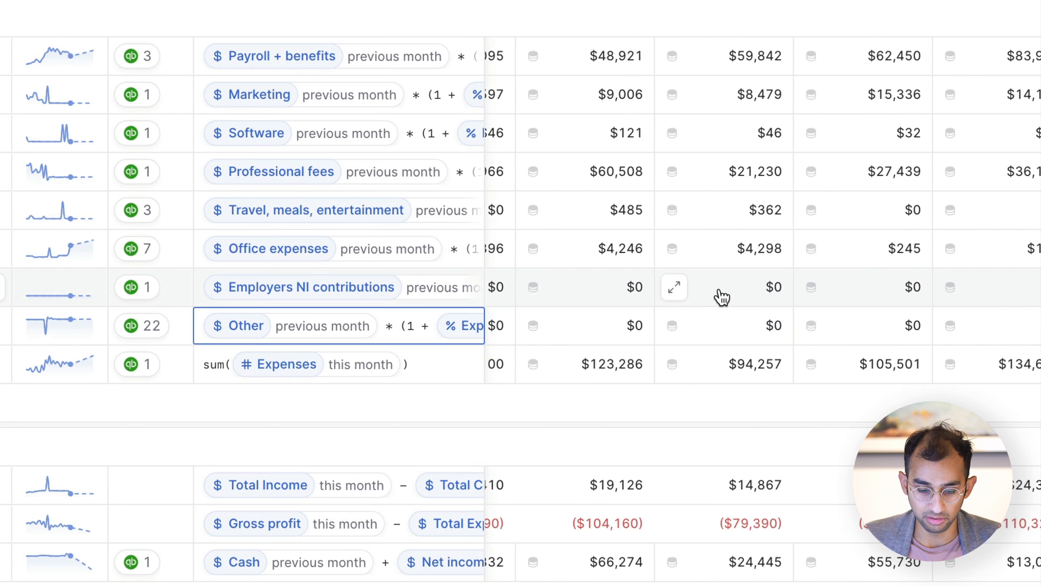
{"action": "scroll", "coordinate": [721, 296], "scroll_direction": "right", "scroll_amount": 5}
{"action": "scroll", "coordinate": [721, 296], "scroll_direction": "left", "scroll_amount": 15}
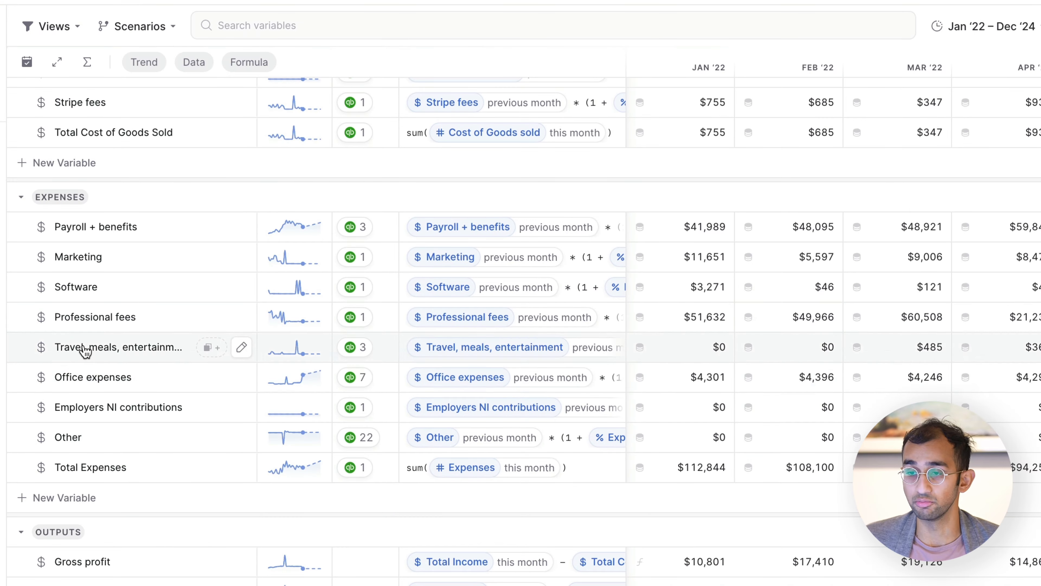
- Group the Professional fees, Travel, meals, entertainment and Office expenses variables in the Expenses section
{"action": "scroll", "coordinate": [130, 436], "scroll_direction": "up", "scroll_amount": 2}
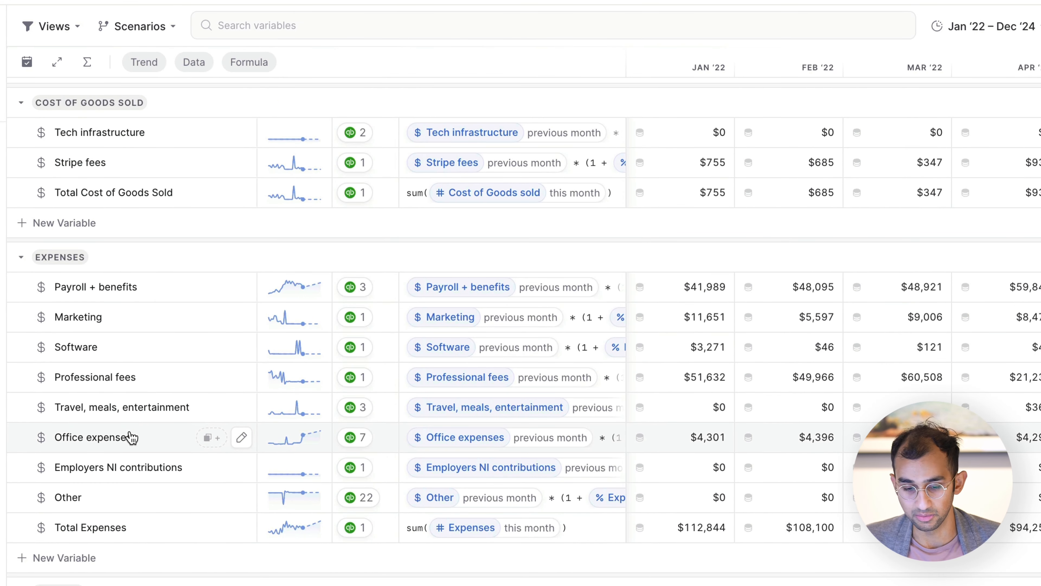
{"action": "scroll", "coordinate": [132, 437], "scroll_direction": "down", "scroll_amount": 1}
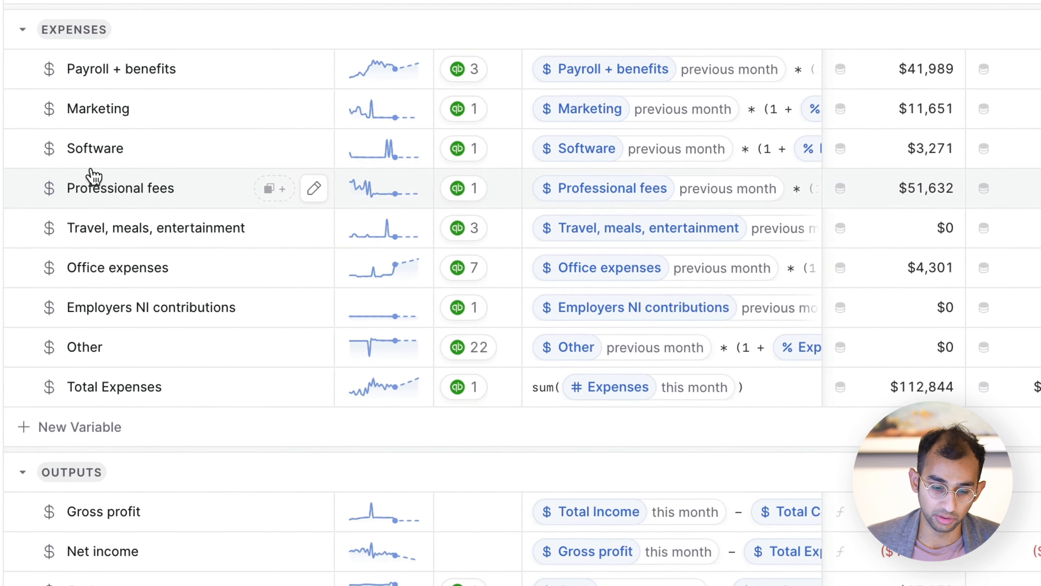
{"action": "left_click", "coordinate": [123, 252]}
{"action": "left_click", "coordinate": [120, 230]}
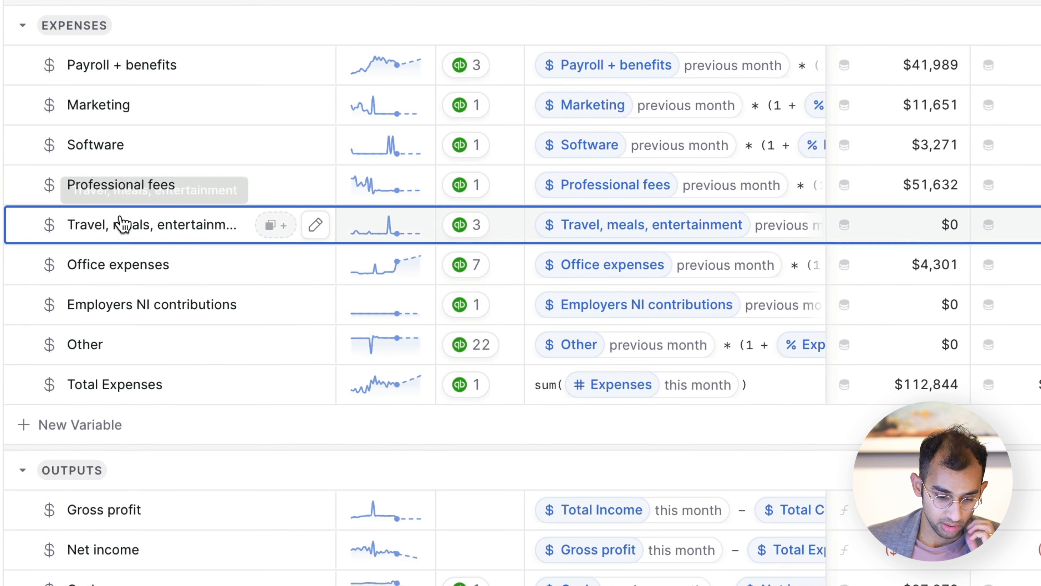
{"action": "left_click", "coordinate": [120, 202]}
{"action": "left_click", "coordinate": [133, 268]}
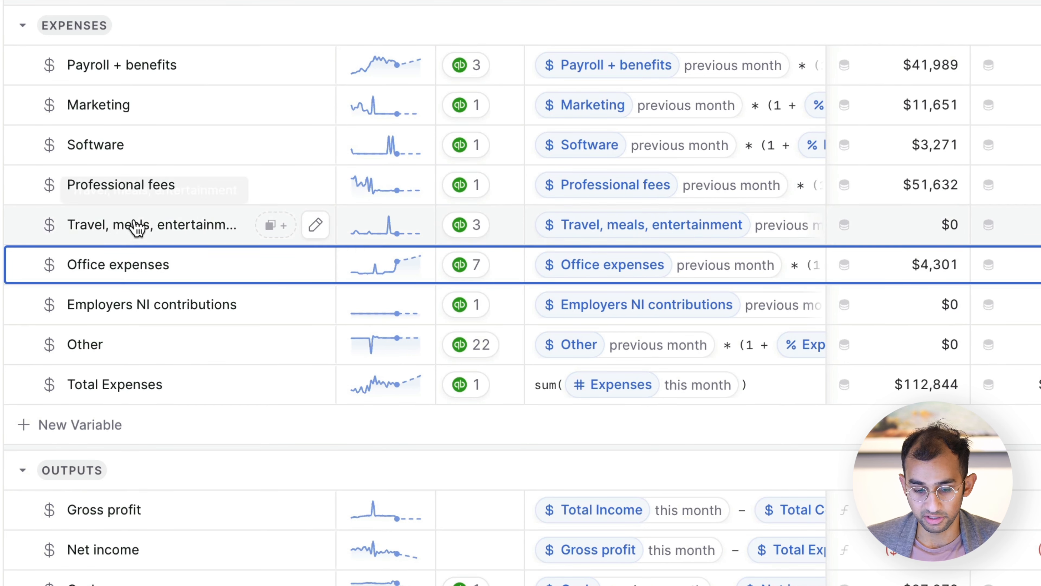
{"action": "left_click", "coordinate": [135, 226], "text": "shift"}
{"action": "left_click", "coordinate": [135, 195], "text": "shift"}
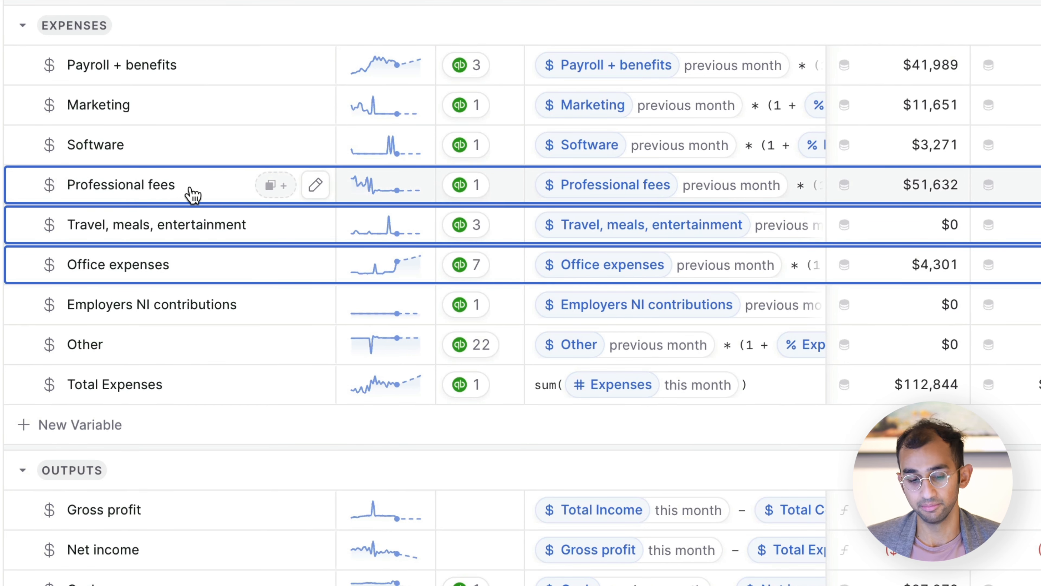
{"action": "right_click", "coordinate": [218, 192]}
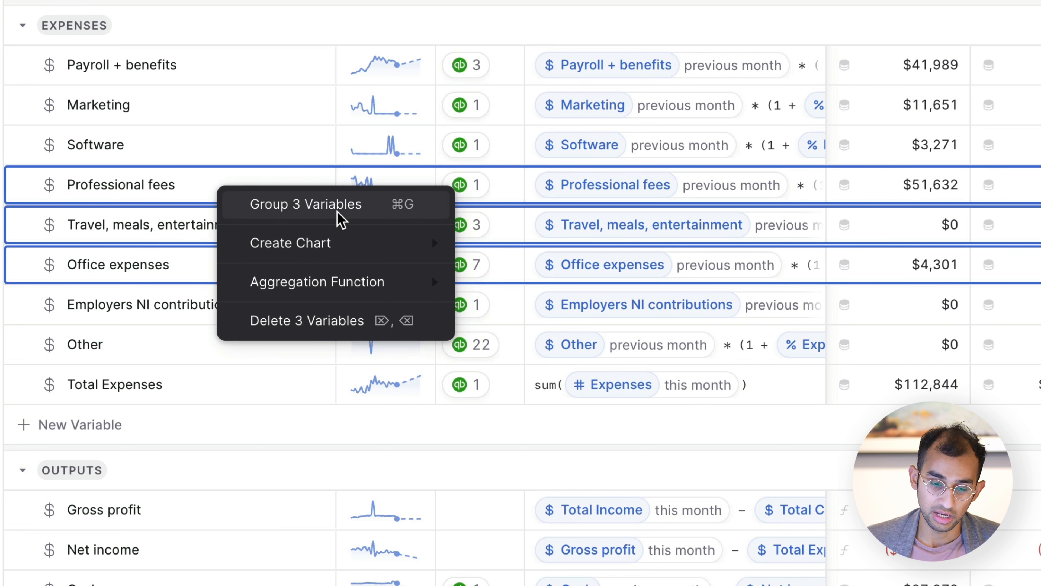
{"action": "left_click", "coordinate": [324, 211]}
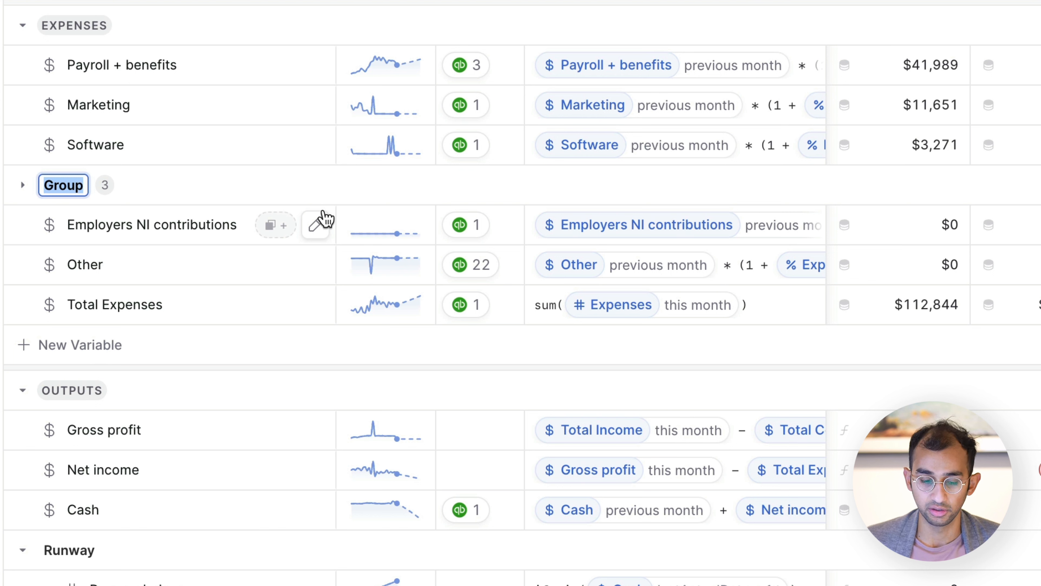
- Name the new group "Overheads" and expand it to show its variables
{"action": "type", "text": "Overheads"}
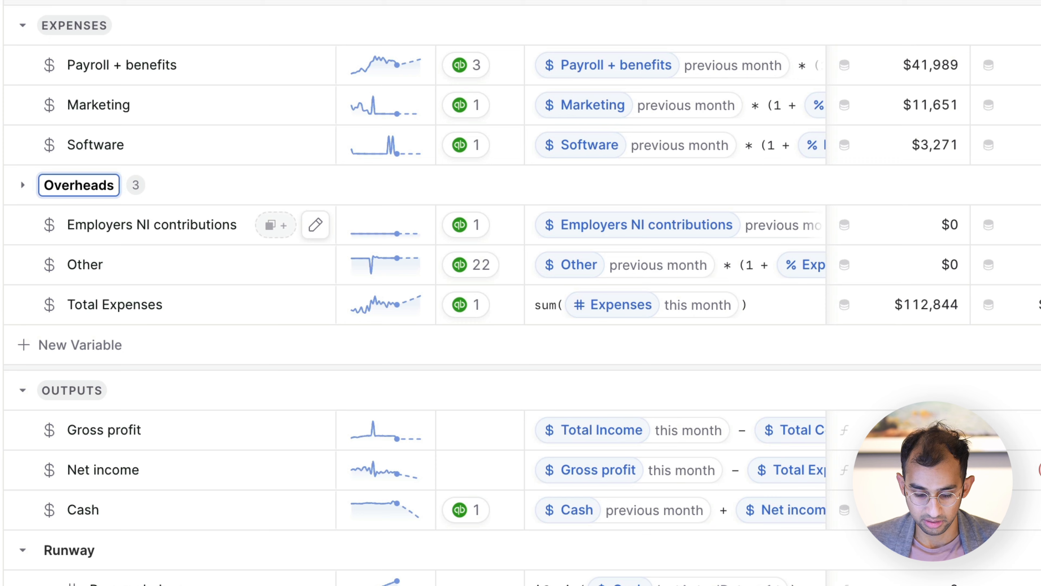
{"action": "key", "text": "Return"}
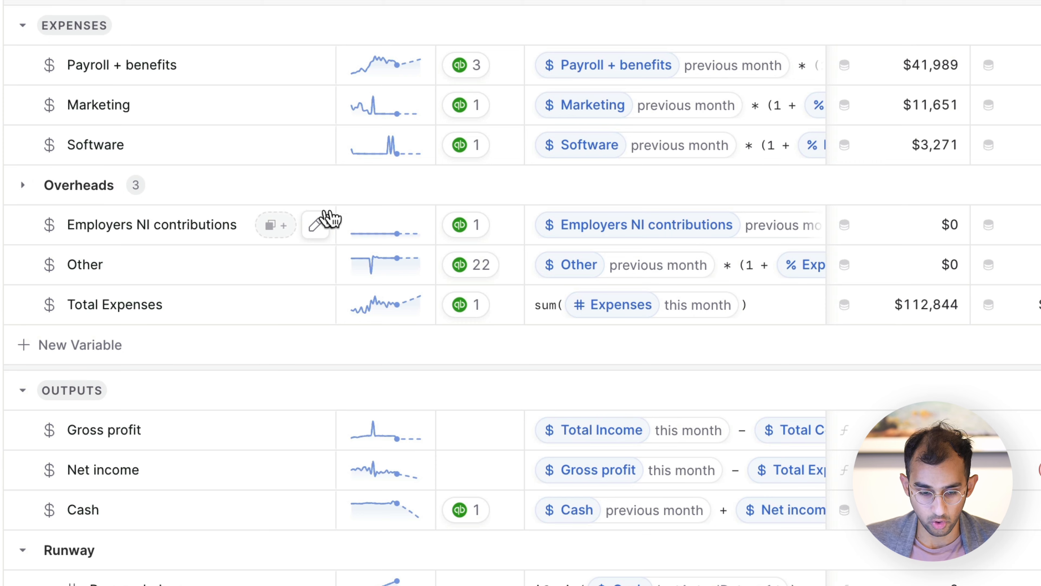
{"action": "left_click", "coordinate": [341, 200]}
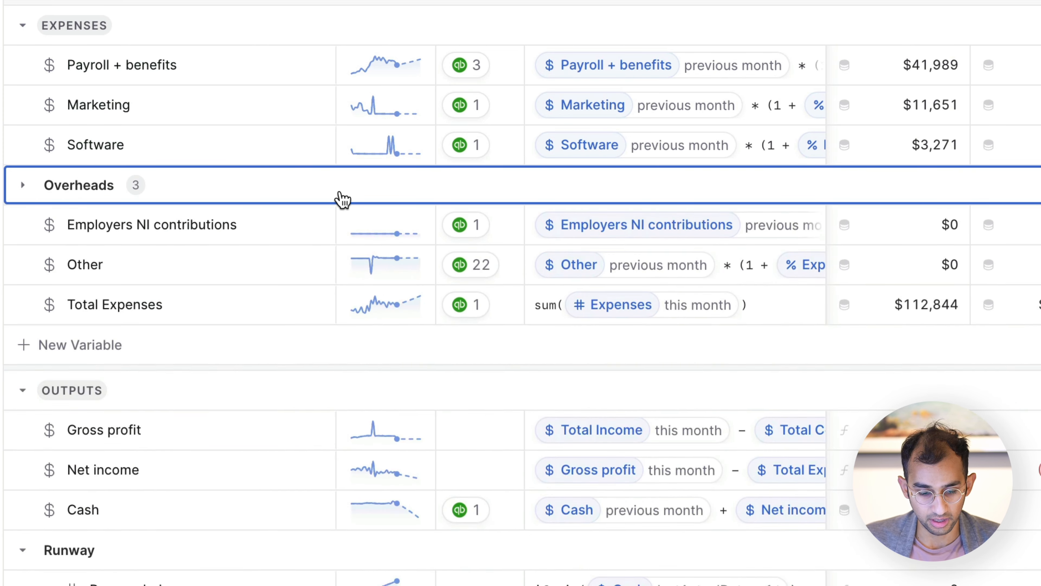
{"action": "left_click", "coordinate": [342, 200]}
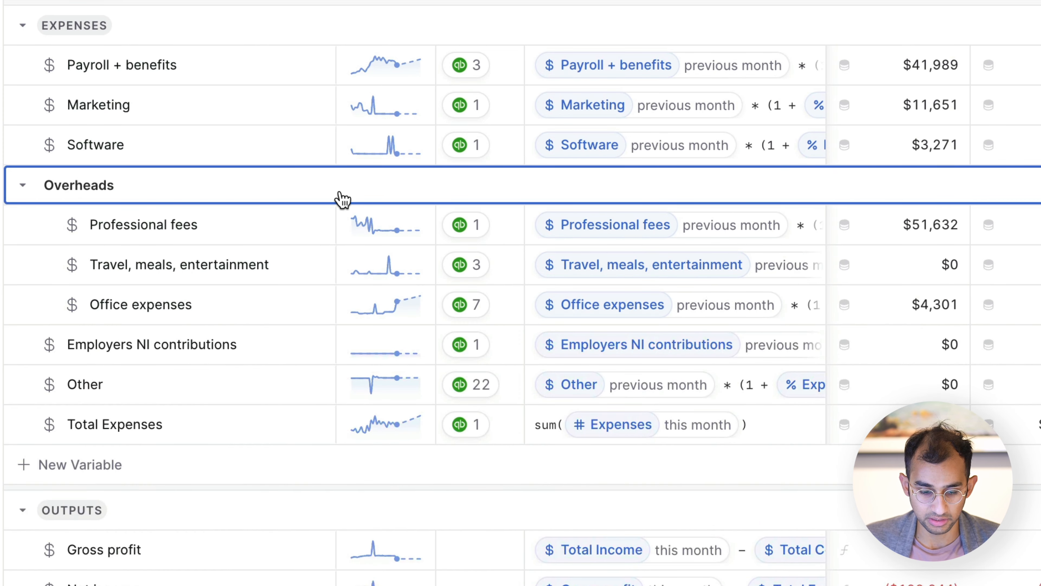
- Add a new section below Expenses and discard it
{"action": "scroll", "coordinate": [205, 128], "scroll_direction": "up", "scroll_amount": 2}
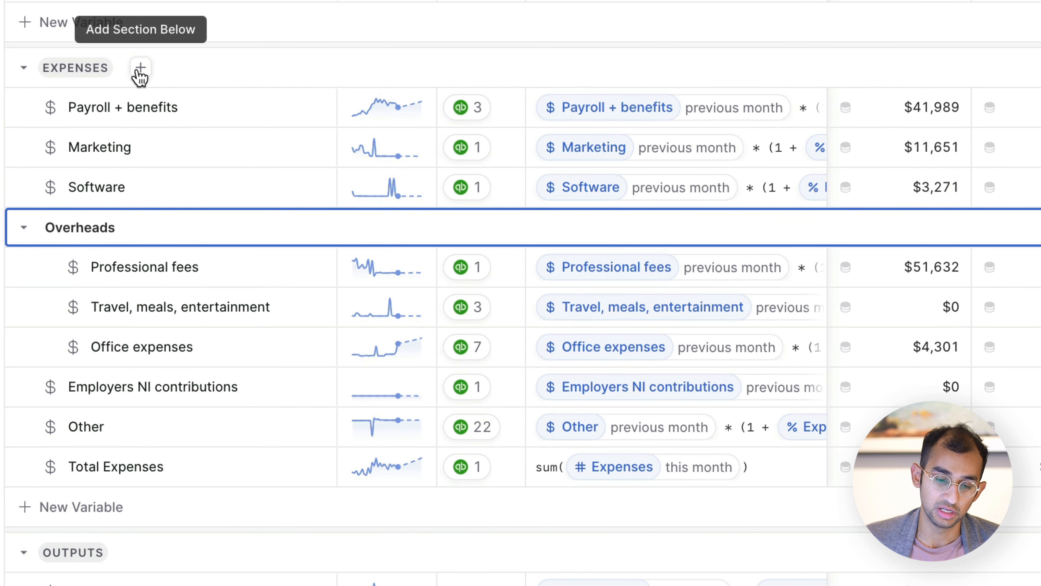
{"action": "left_click", "coordinate": [140, 68]}
{"action": "scroll", "coordinate": [195, 69], "scroll_direction": "down", "scroll_amount": 4}
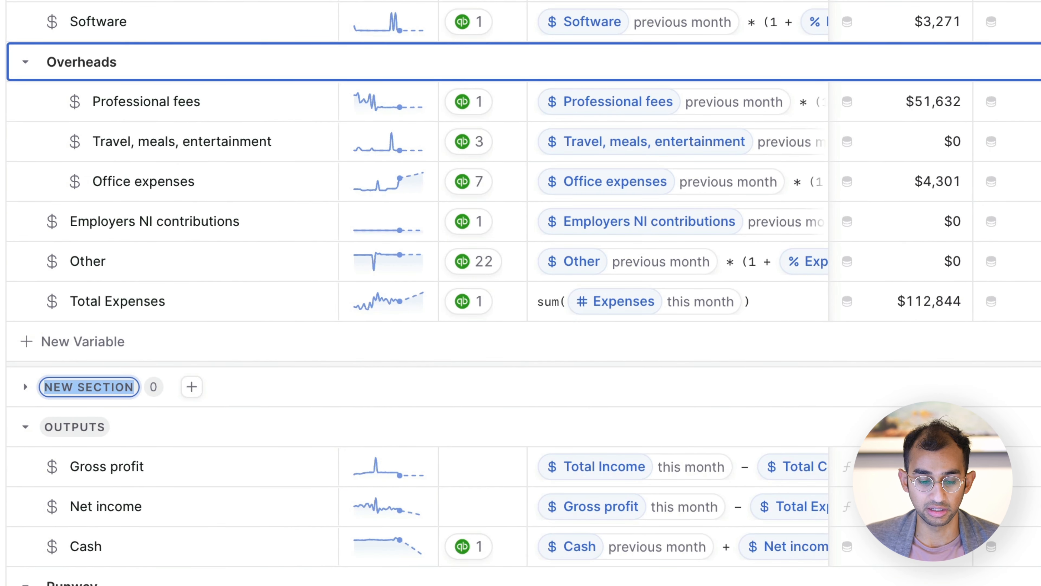
{"action": "key", "text": "Escape"}
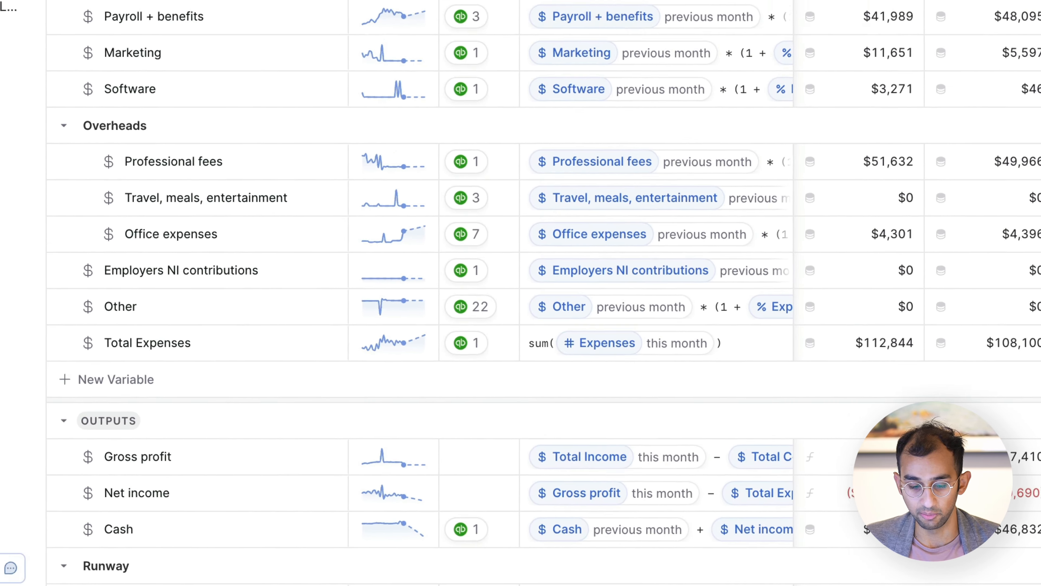
- Open the model's dashboard and review the summary chart, runway and cash KPIs, cash chart and quarterly income and expenses table
{"action": "scroll", "coordinate": [511, 372], "scroll_direction": "up", "scroll_amount": 6}
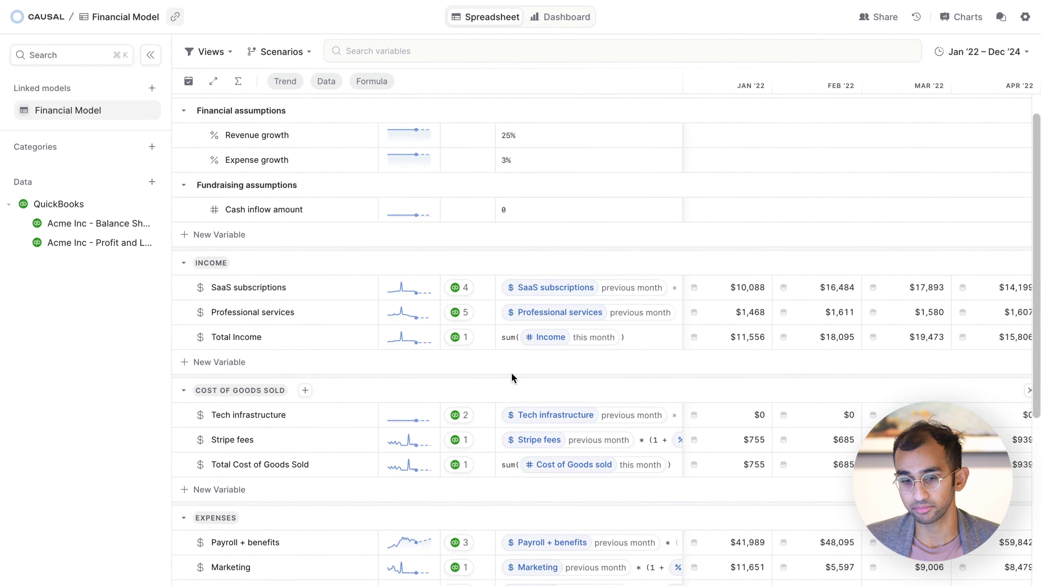
{"action": "scroll", "coordinate": [511, 372], "scroll_direction": "up", "scroll_amount": 1}
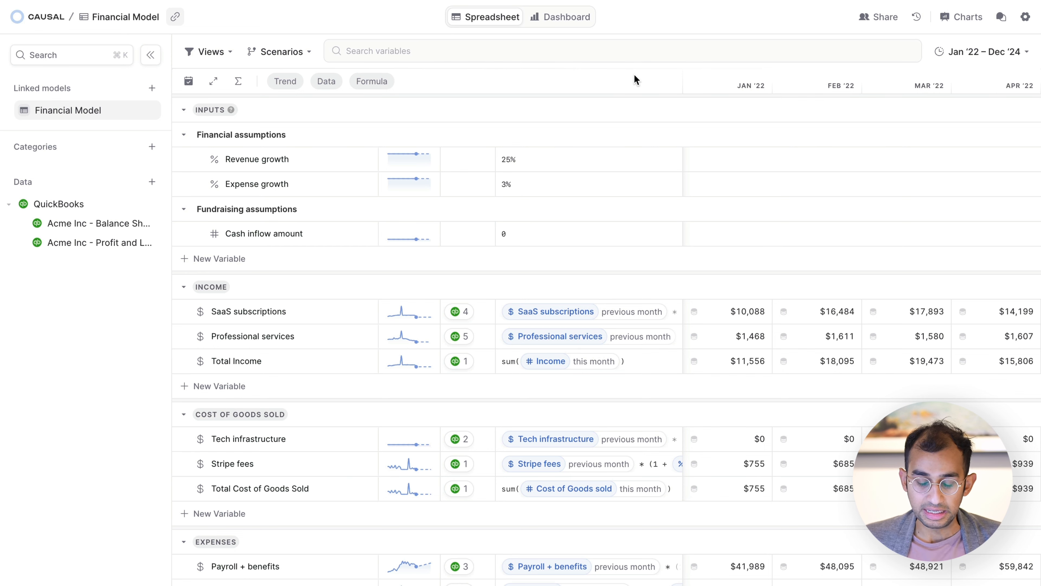
{"action": "scroll", "coordinate": [558, 213], "scroll_direction": "down", "scroll_amount": 10}
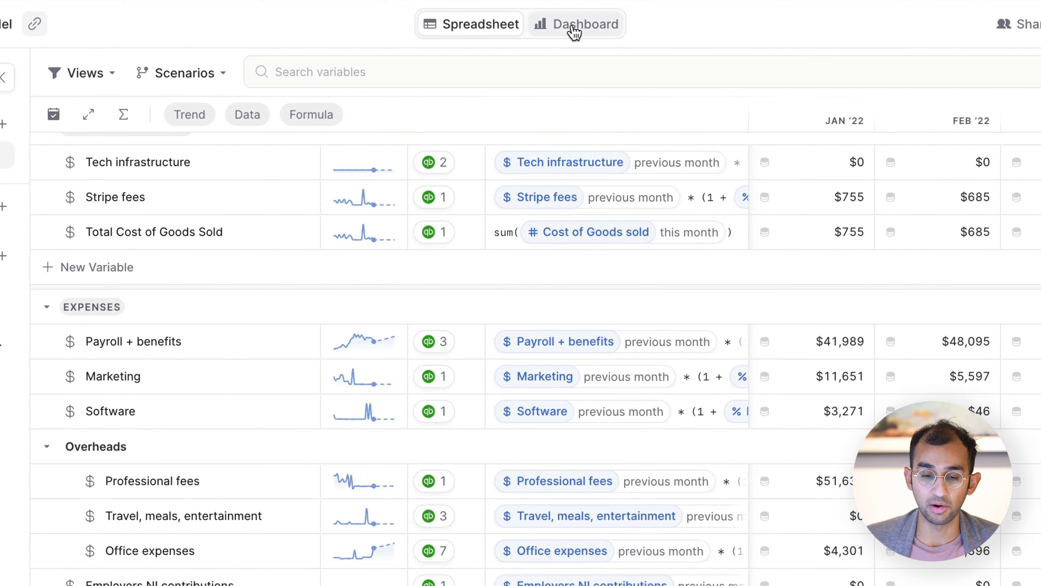
{"action": "left_click", "coordinate": [574, 30]}
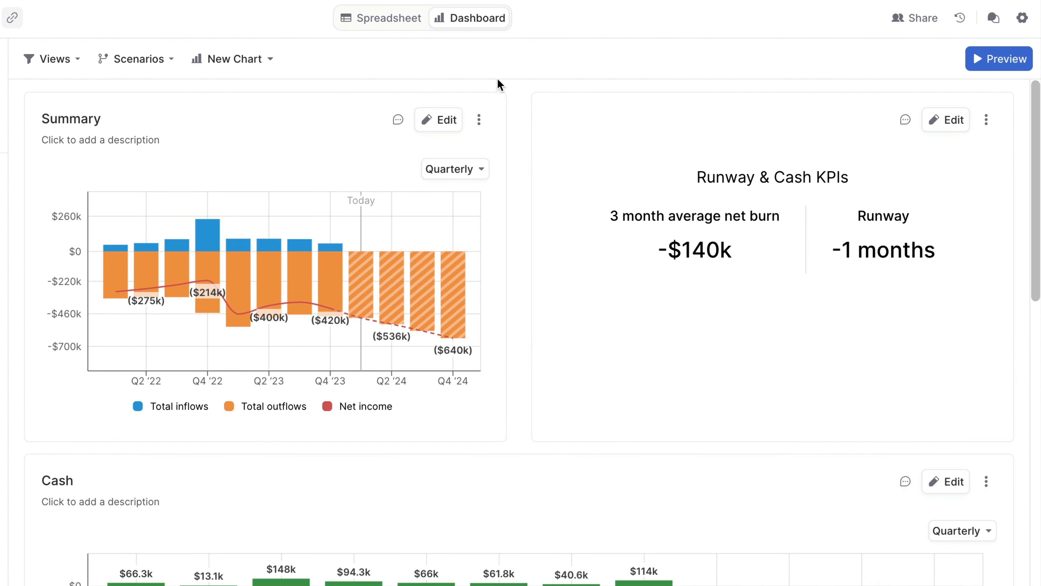
{"action": "scroll", "coordinate": [518, 103], "scroll_direction": "down", "scroll_amount": 15}
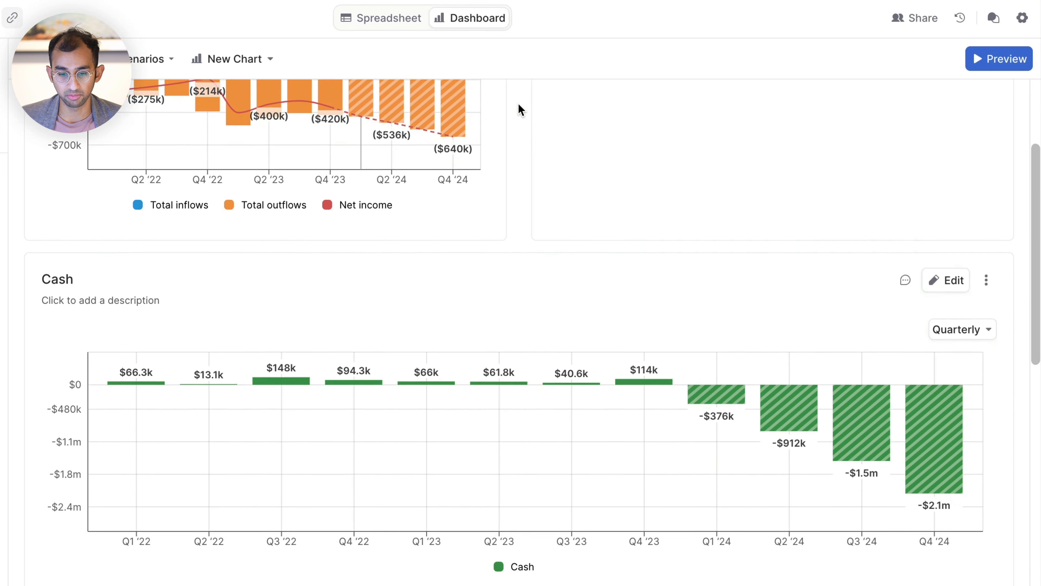
{"action": "scroll", "coordinate": [518, 104], "scroll_direction": "down", "scroll_amount": 10}
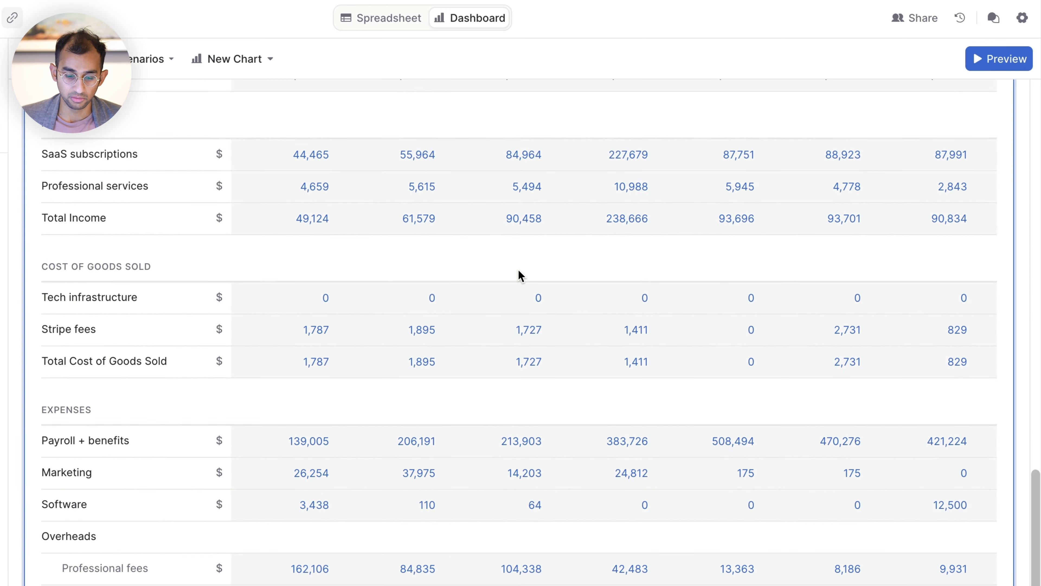
{"action": "scroll", "coordinate": [520, 275], "scroll_direction": "down", "scroll_amount": 1}
{"action": "scroll", "coordinate": [519, 275], "scroll_direction": "up", "scroll_amount": 3}
{"action": "scroll", "coordinate": [520, 273], "scroll_direction": "up", "scroll_amount": 3}
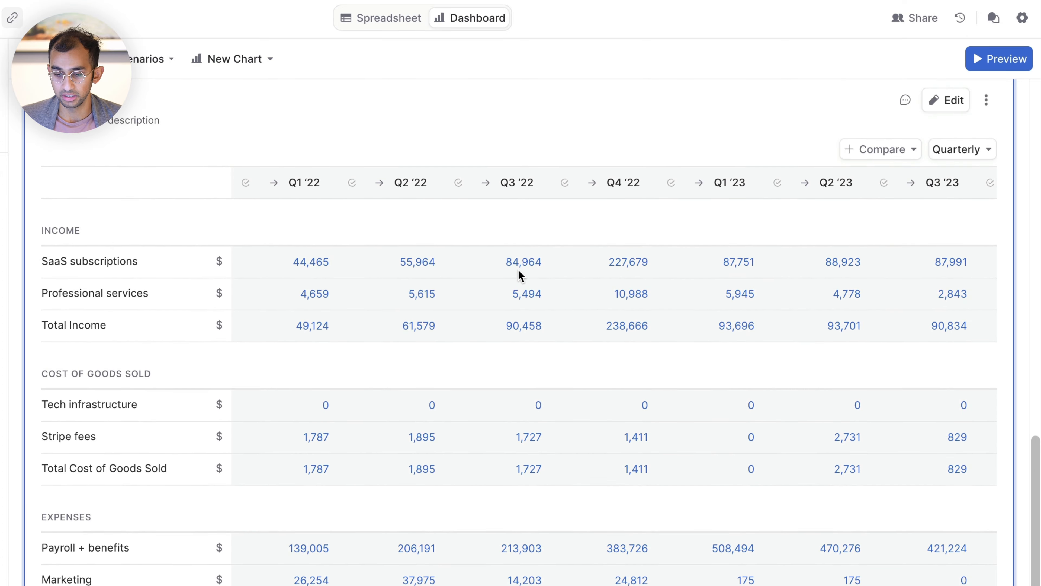
- Open the Detailed P&L pivot table for editing and add Employers NI contributions to its series
{"action": "left_click", "coordinate": [1034, 86]}
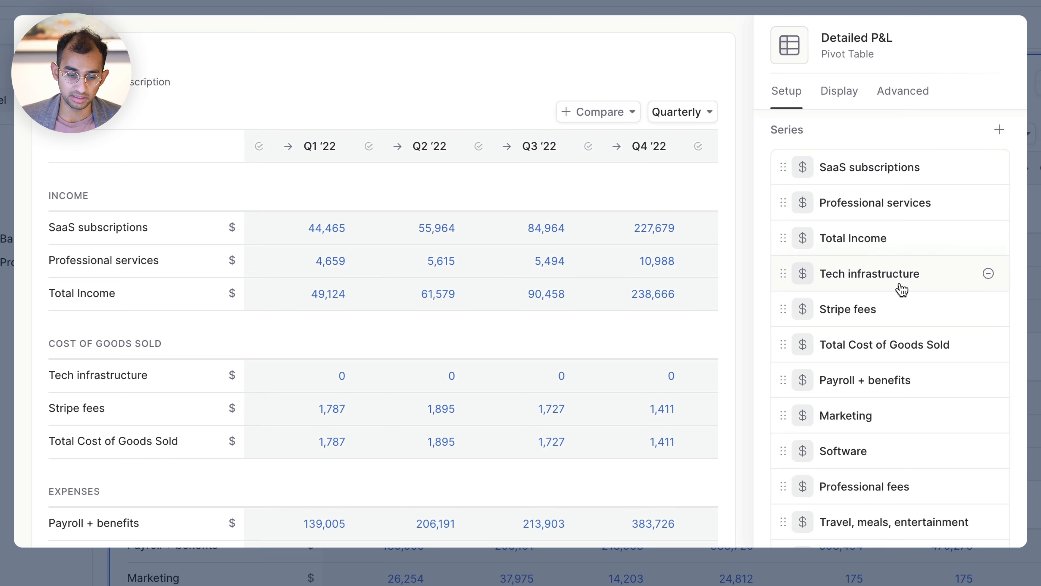
{"action": "scroll", "coordinate": [86, 354], "scroll_direction": "down", "scroll_amount": 5}
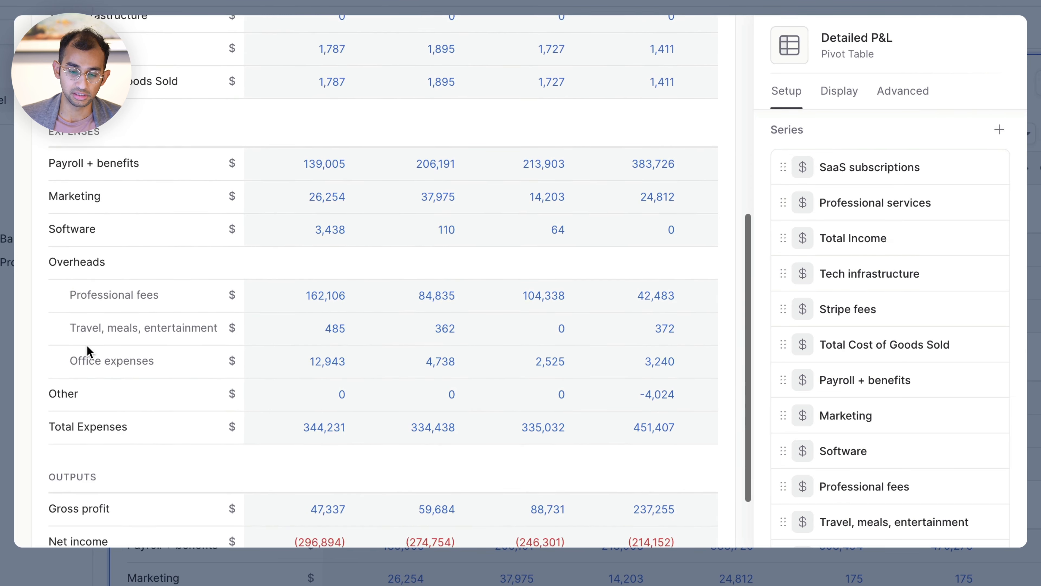
{"action": "left_click_drag", "start_coordinate": [35, 224], "coordinate": [181, 343]}
{"action": "left_click", "coordinate": [183, 345]}
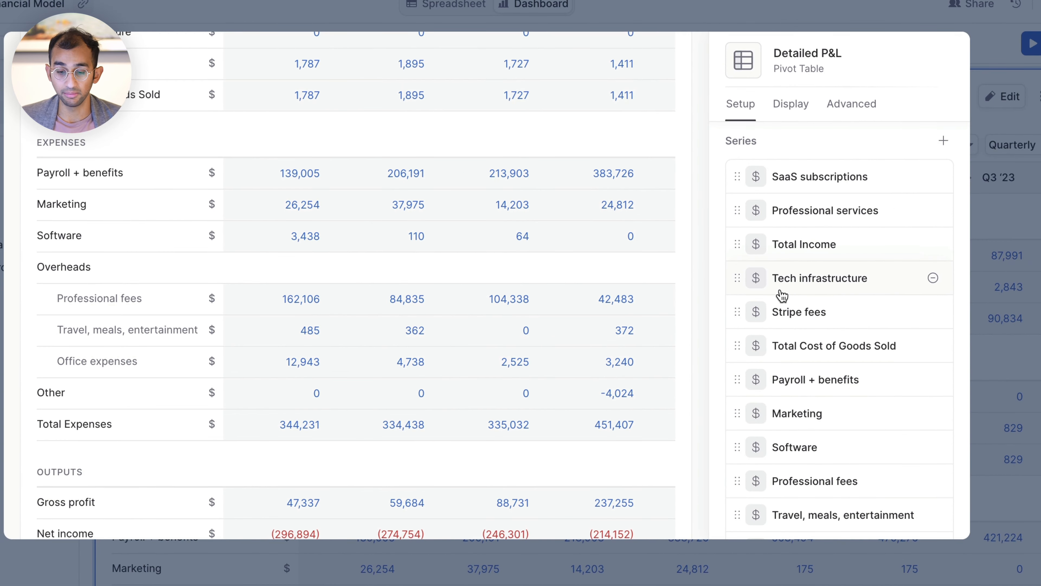
{"action": "scroll", "coordinate": [781, 296], "scroll_direction": "down", "scroll_amount": 10}
{"action": "scroll", "coordinate": [782, 296], "scroll_direction": "up", "scroll_amount": 10}
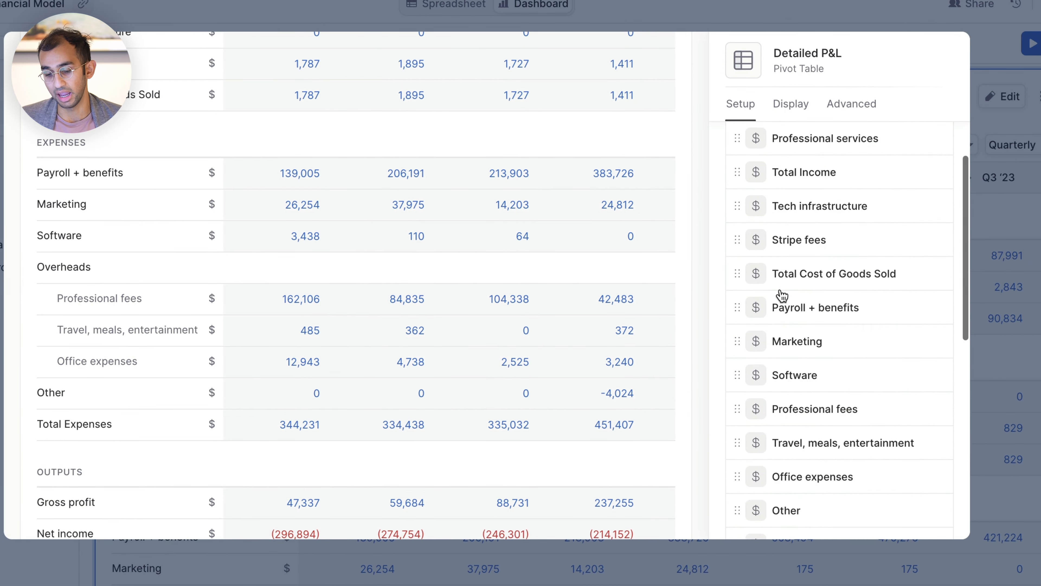
{"action": "left_click", "coordinate": [943, 141]}
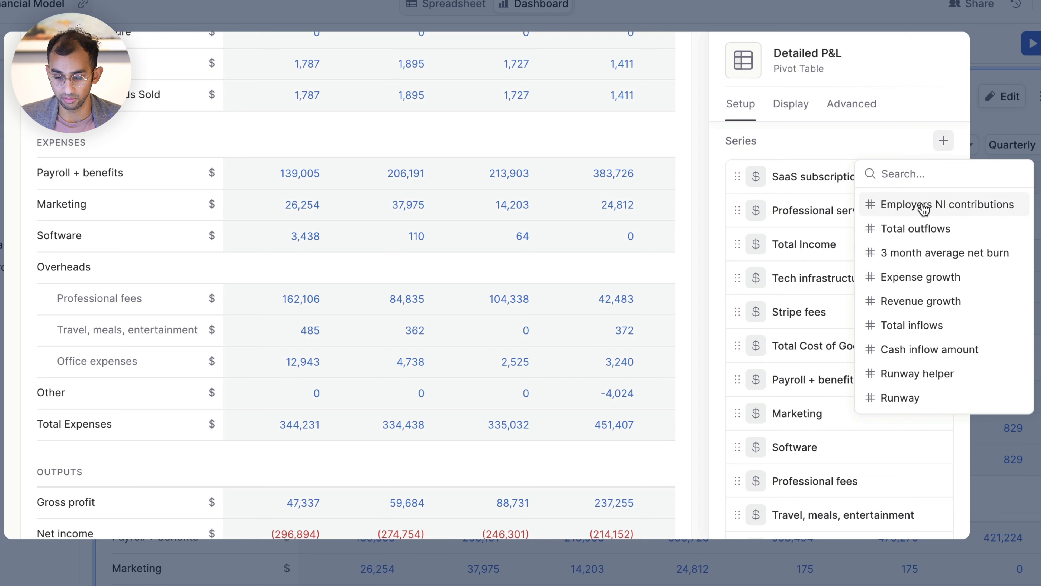
{"action": "left_click", "coordinate": [920, 173]}
{"action": "type", "text": "ni"}
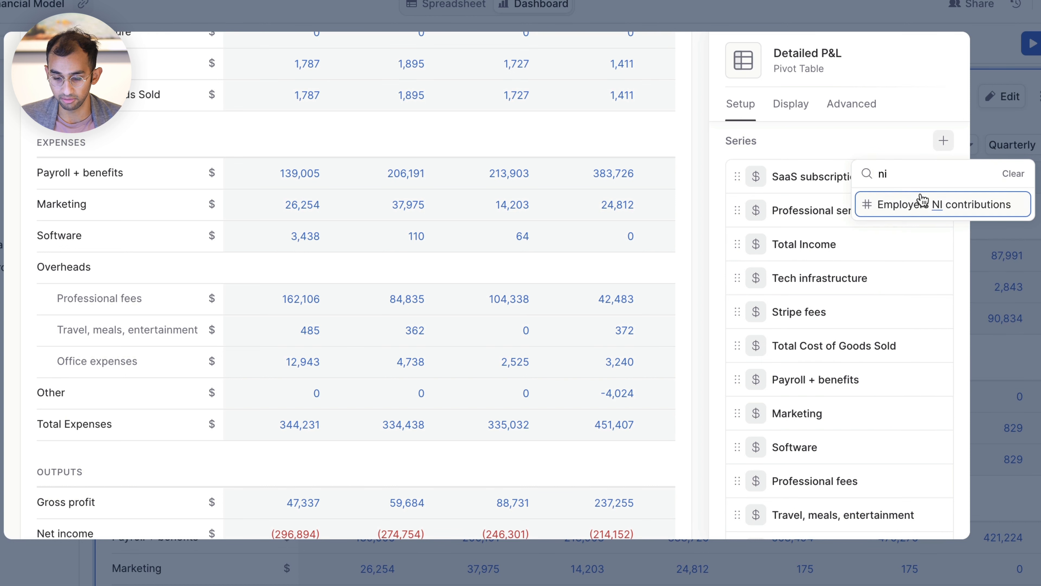
{"action": "left_click", "coordinate": [923, 201]}
- Move the Employers NI contributions series between Office expenses and Other, and check its row in the table
{"action": "scroll", "coordinate": [795, 379], "scroll_direction": "down", "scroll_amount": 2}
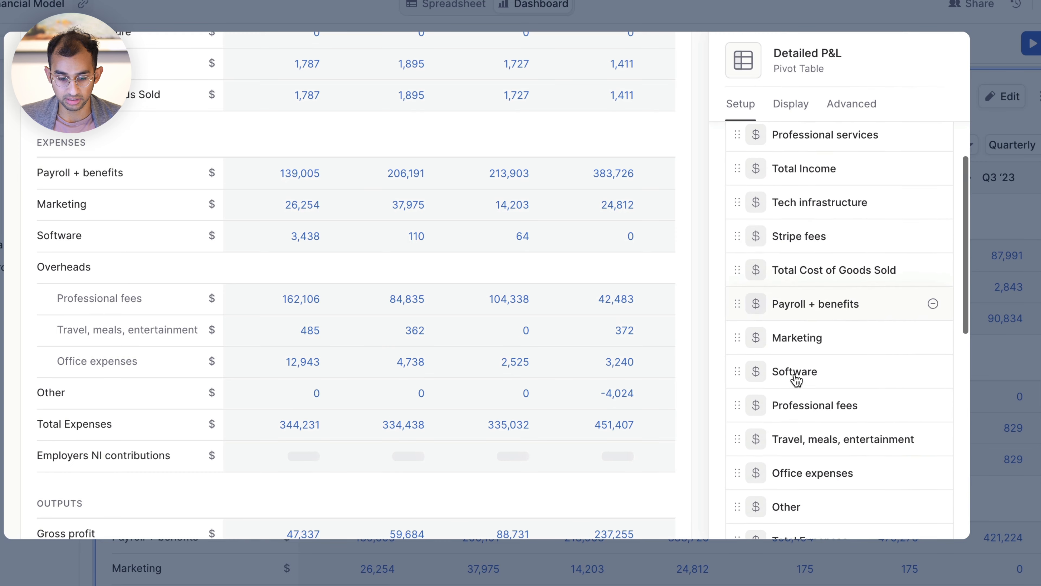
{"action": "scroll", "coordinate": [796, 379], "scroll_direction": "down", "scroll_amount": 5}
{"action": "left_click_drag", "start_coordinate": [736, 384], "coordinate": [728, 171]}
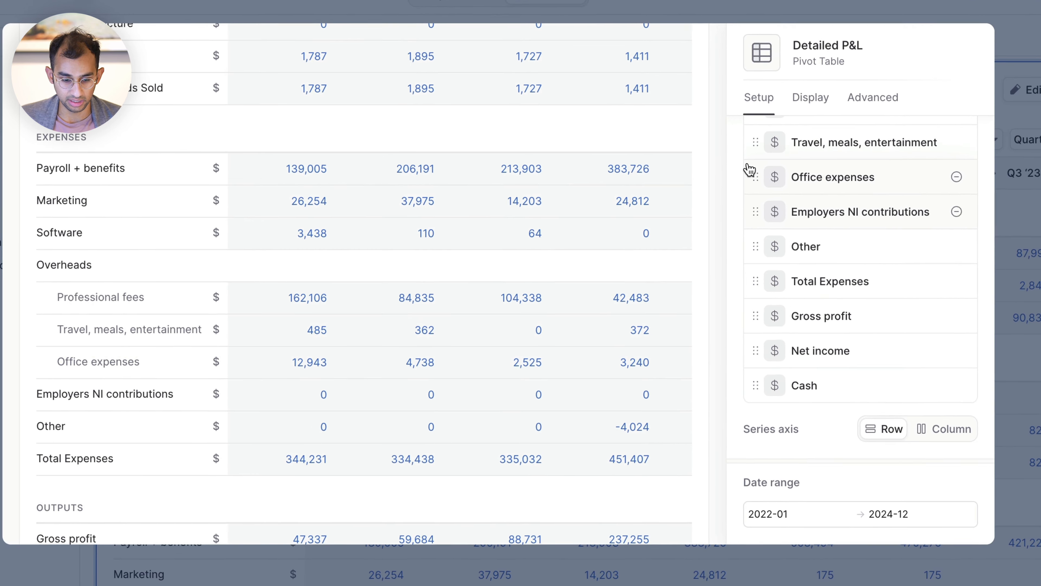
{"action": "triple_click", "coordinate": [126, 414]}
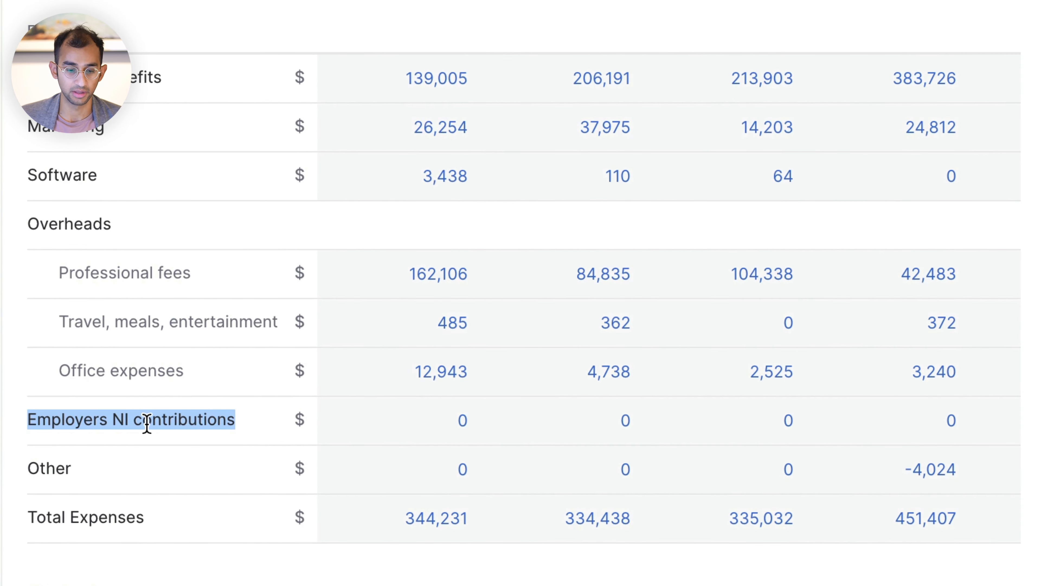
{"action": "left_click", "coordinate": [142, 410]}
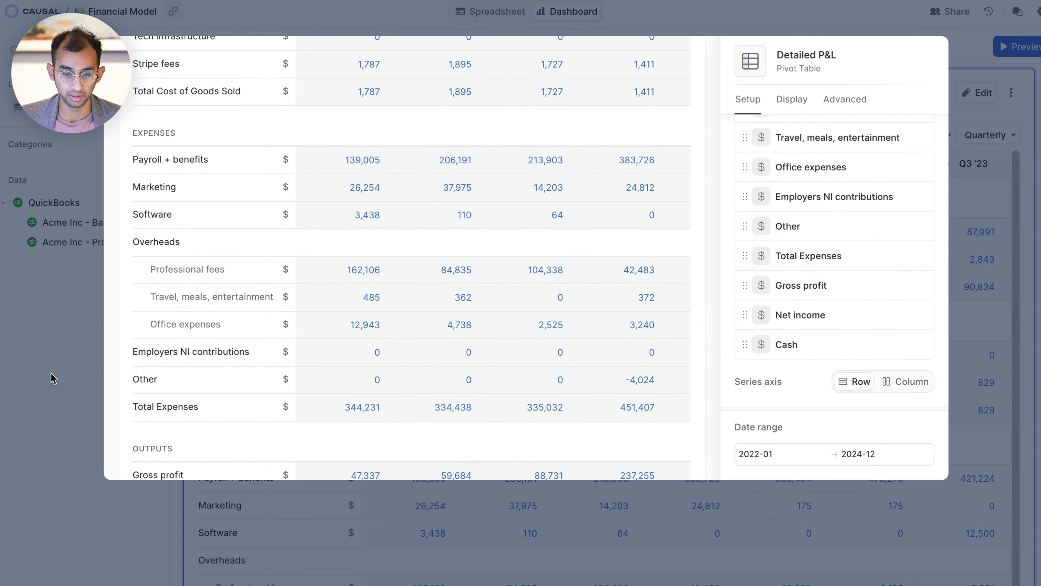
- Close the Detailed P&L table editor and return to the model's spreadsheet view
{"action": "left_click", "coordinate": [64, 373]}
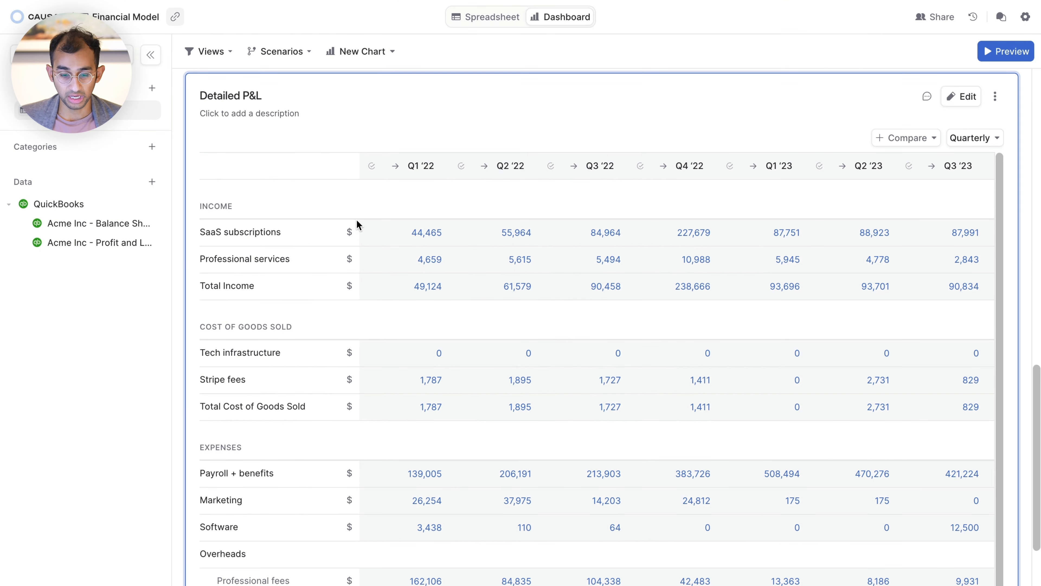
{"action": "left_click", "coordinate": [495, 18]}
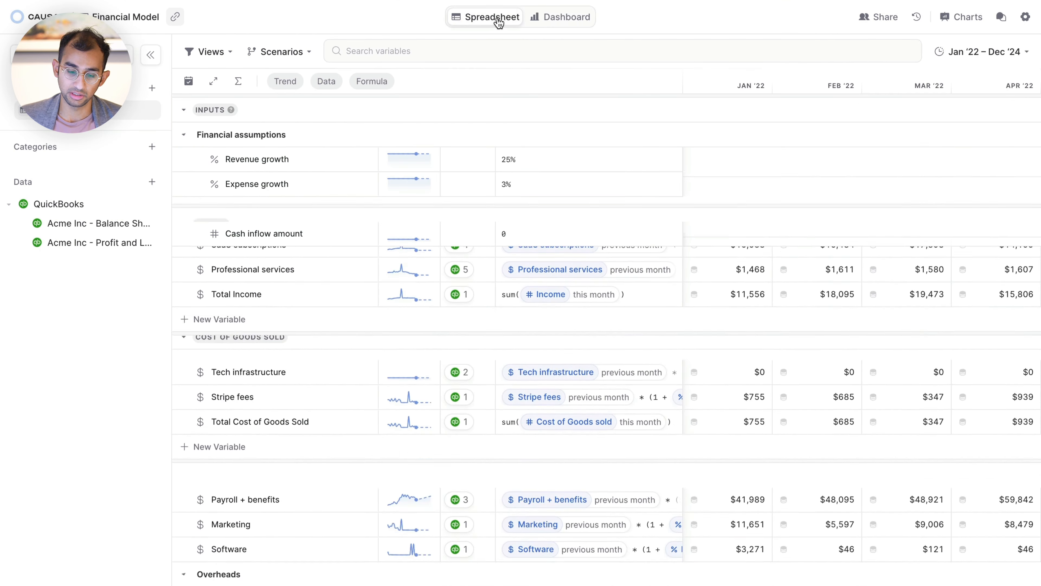